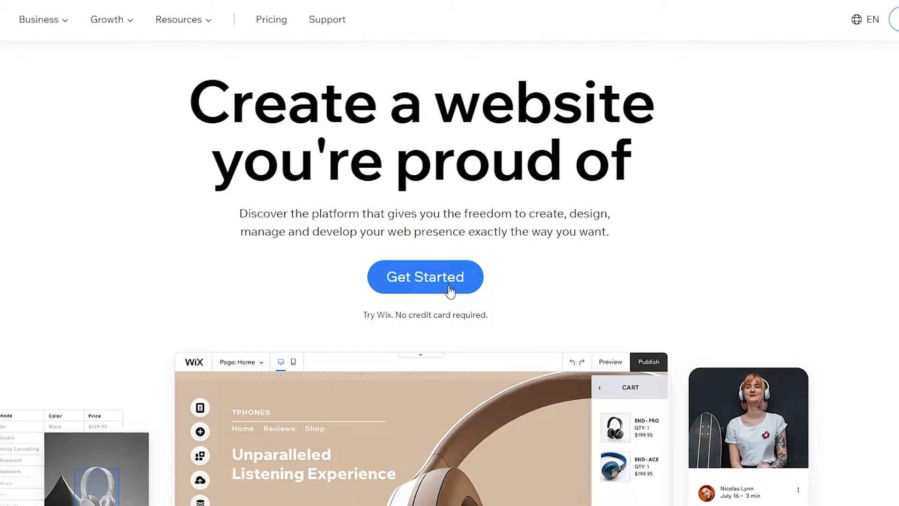
Sign in from the Wix home page and open the existing site's dashboard.
{"action": "left_click", "coordinate": [449, 287]}
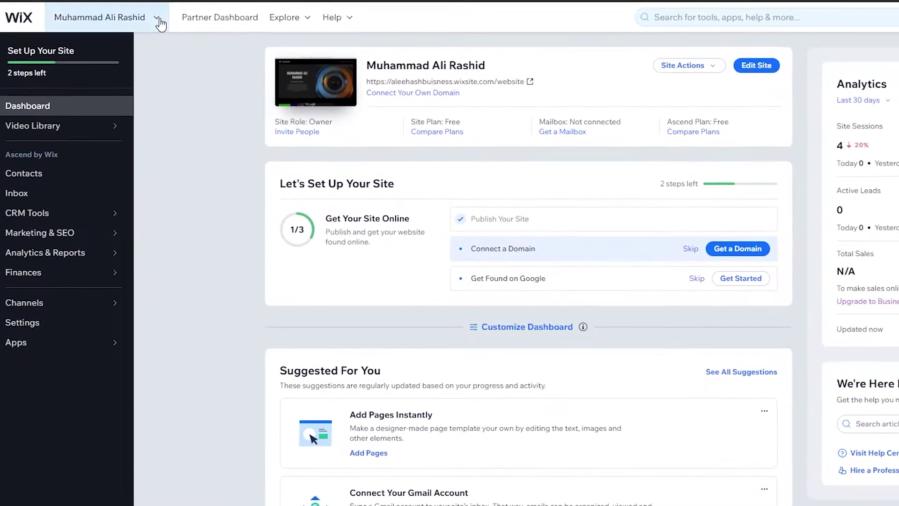
Choose Create New Site from the site-name dropdown on the dashboard.
{"action": "left_click", "coordinate": [124, 45]}
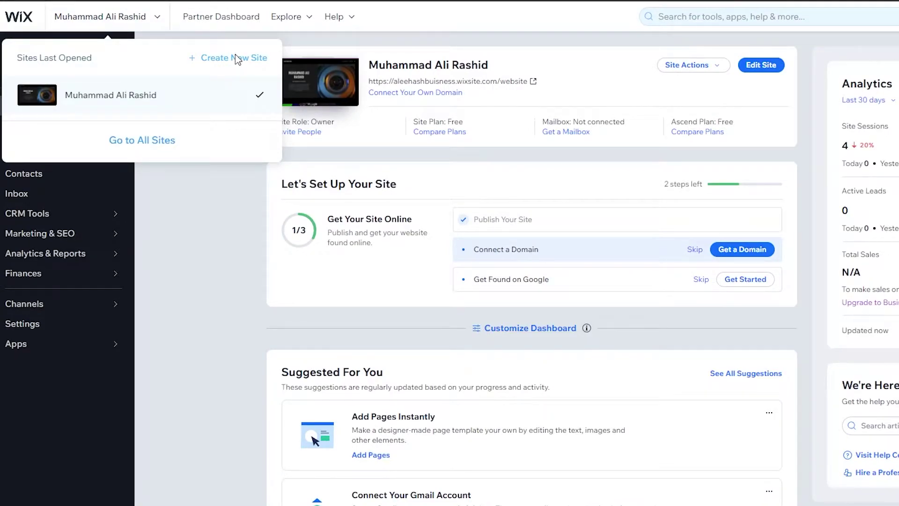
{"action": "left_click", "coordinate": [237, 58]}
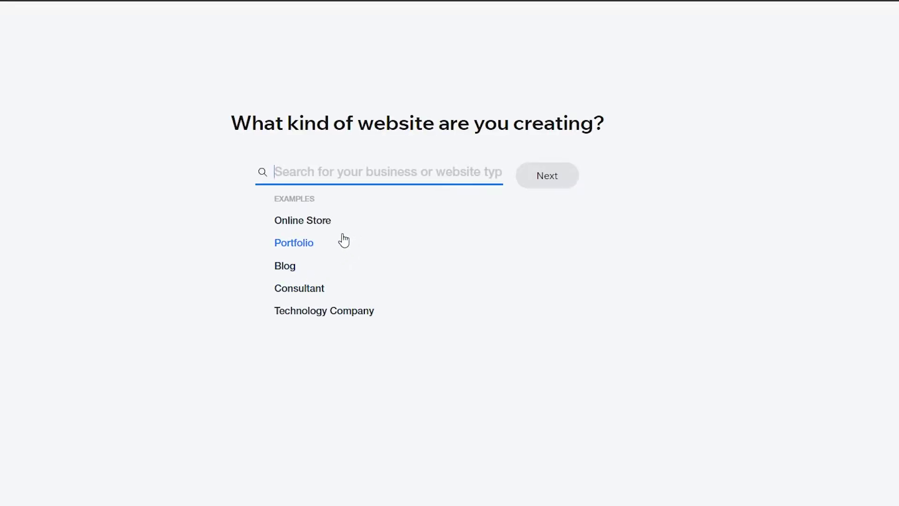
Pick Online Electronics Store as the site type and continue to the template choice.
{"action": "left_click", "coordinate": [311, 227]}
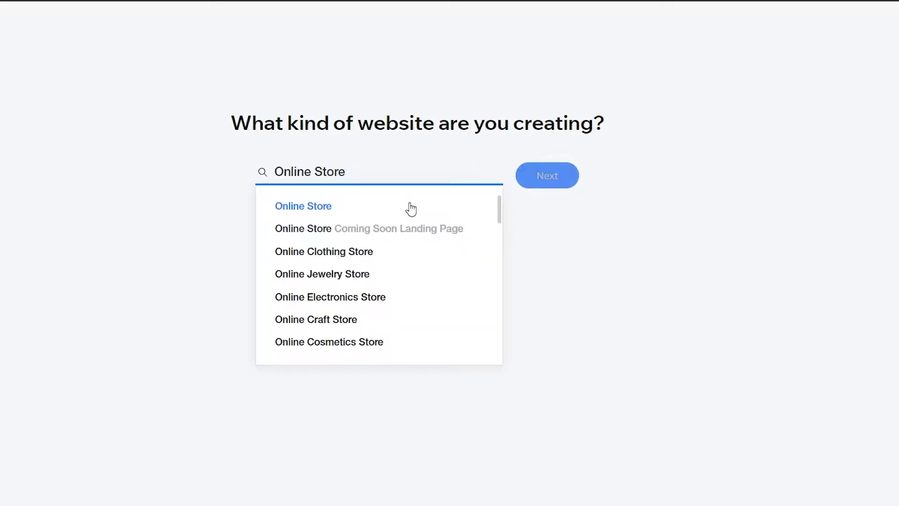
{"action": "scroll", "coordinate": [370, 301], "scroll_direction": "down", "scroll_amount": 5}
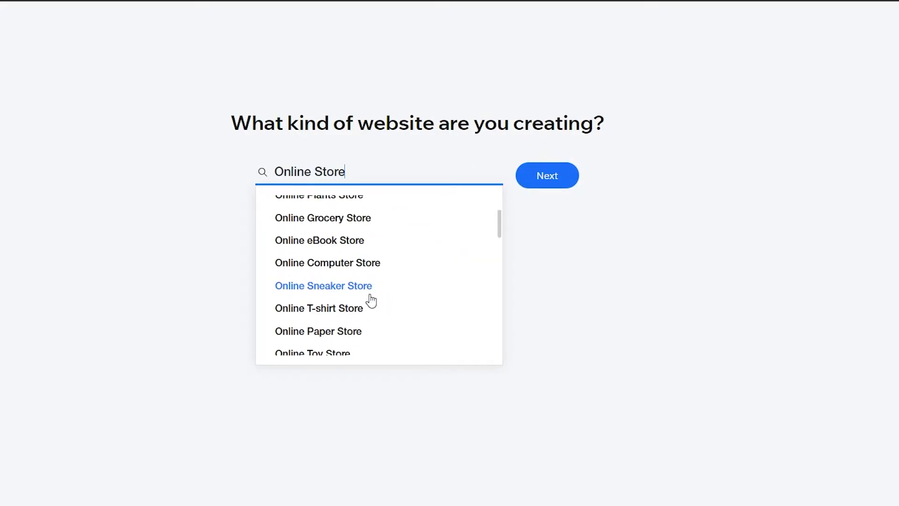
{"action": "scroll", "coordinate": [364, 301], "scroll_direction": "up", "scroll_amount": 3}
{"action": "scroll", "coordinate": [367, 298], "scroll_direction": "down", "scroll_amount": 6}
{"action": "scroll", "coordinate": [365, 293], "scroll_direction": "down", "scroll_amount": 10}
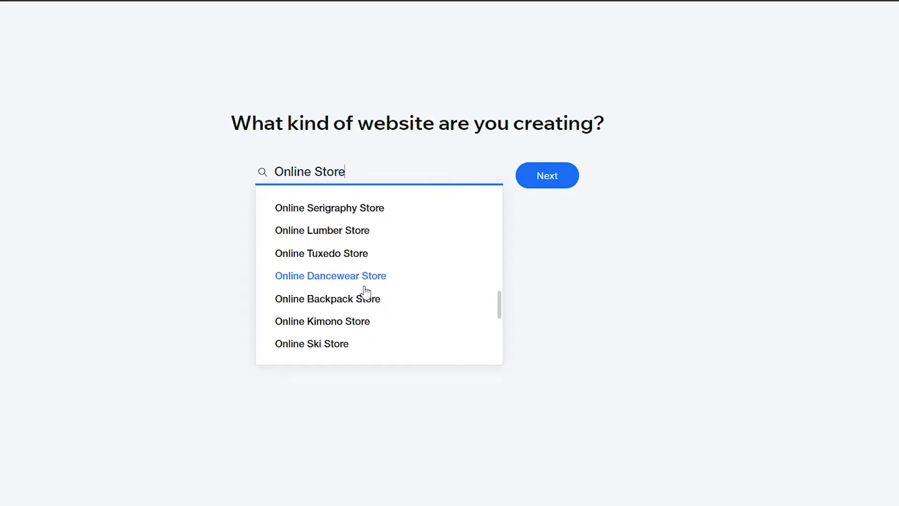
{"action": "left_click_drag", "start_coordinate": [500, 313], "coordinate": [500, 203]}
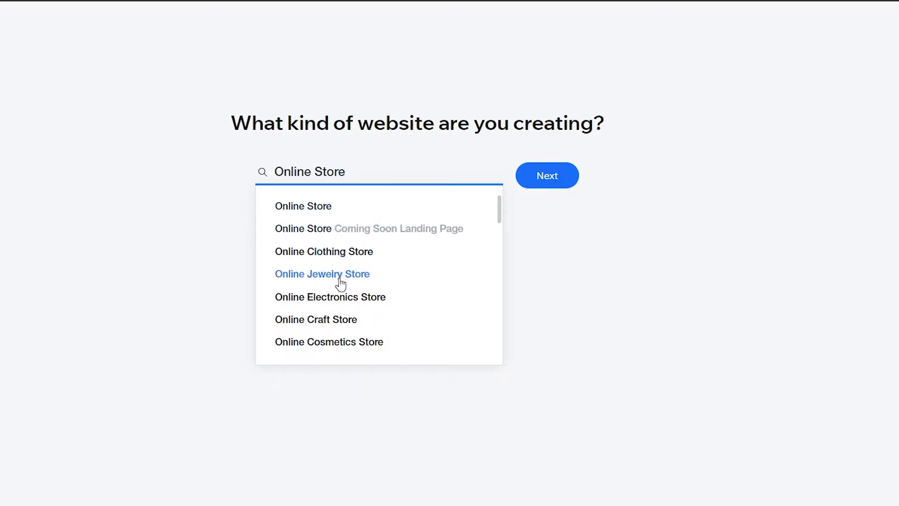
{"action": "left_click", "coordinate": [361, 298]}
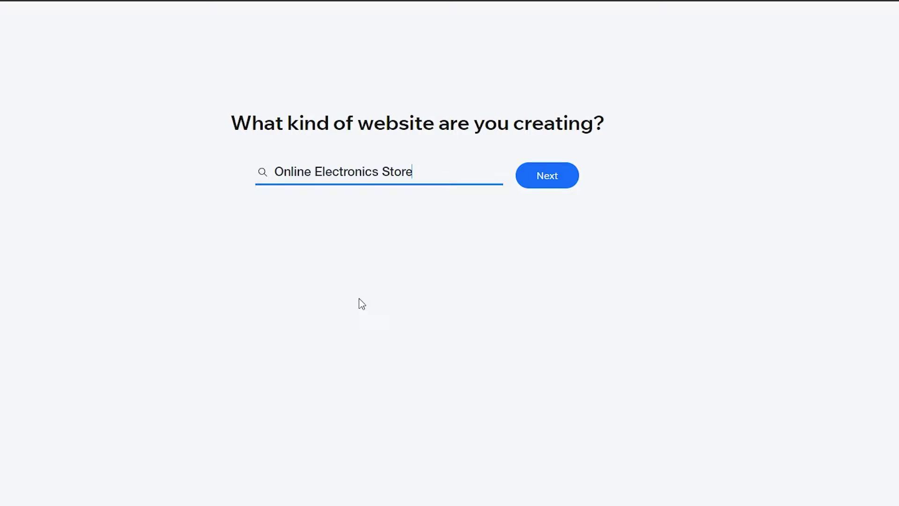
{"action": "left_click", "coordinate": [558, 186]}
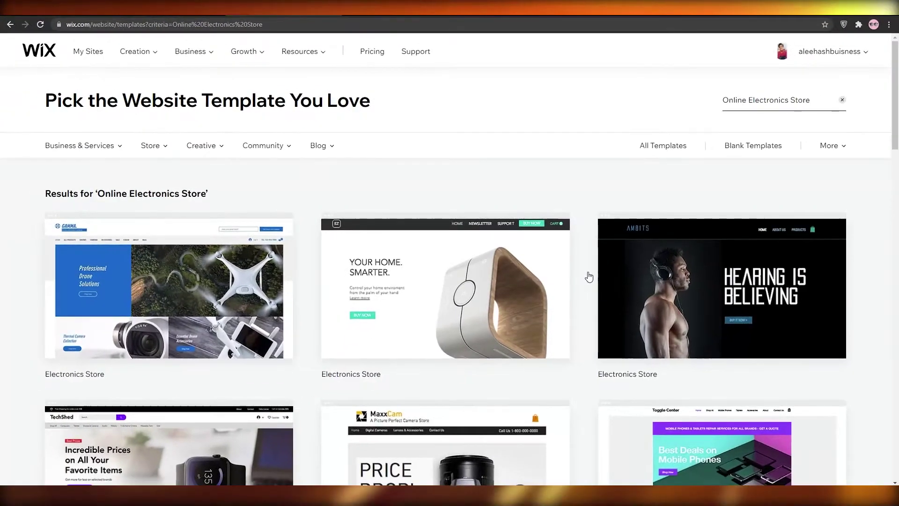
Scroll through the Online Electronics Store template results, such as Camera Store and Cell Phone Accessories Store.
{"action": "scroll", "coordinate": [492, 189], "scroll_direction": "down", "scroll_amount": 5}
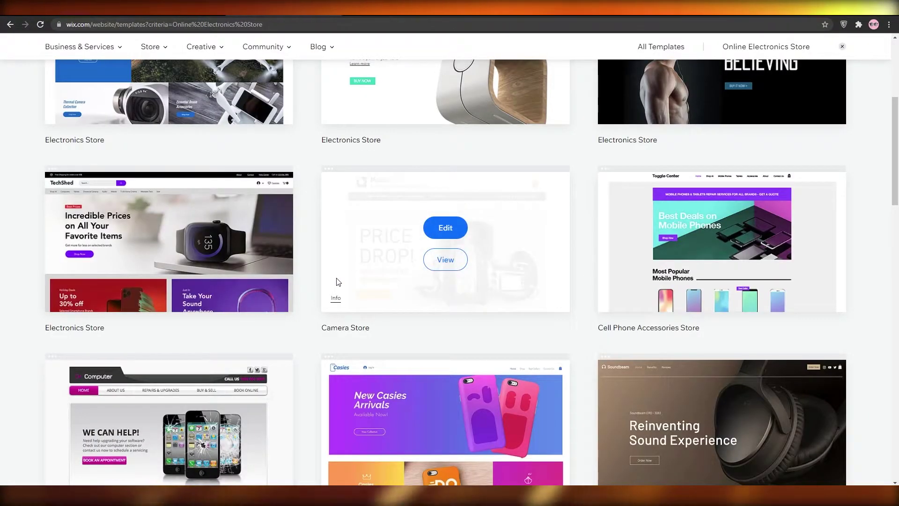
{"action": "mouse_move", "coordinate": [111, 311]}
{"action": "mouse_move", "coordinate": [401, 265]}
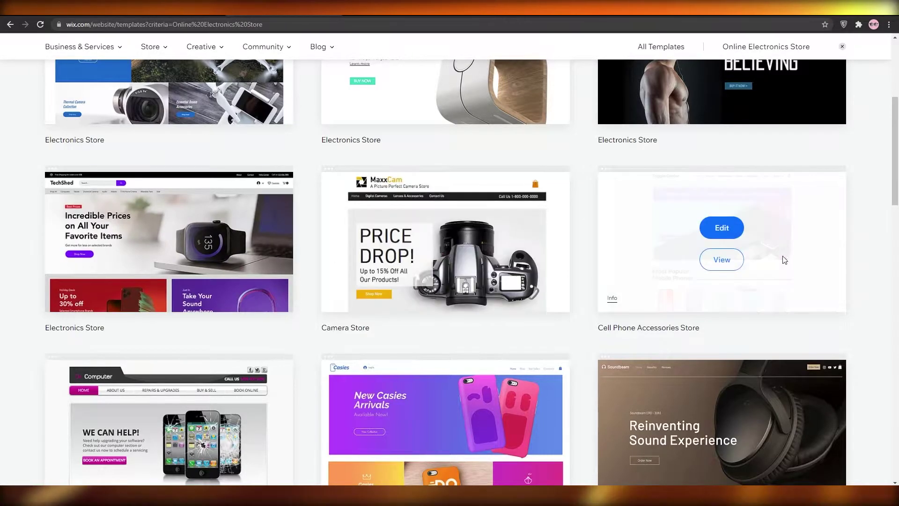
{"action": "scroll", "coordinate": [713, 271], "scroll_direction": "down", "scroll_amount": 3}
{"action": "scroll", "coordinate": [713, 271], "scroll_direction": "down", "scroll_amount": 5}
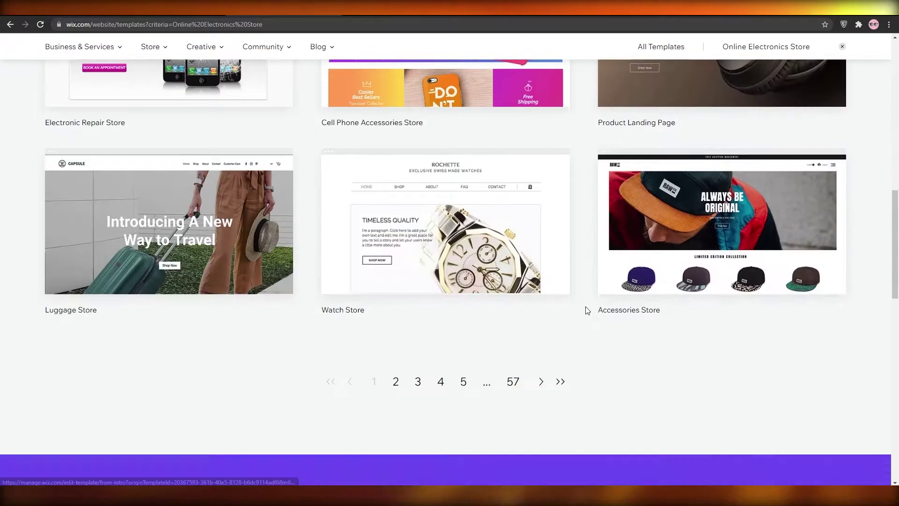
{"action": "scroll", "coordinate": [584, 309], "scroll_direction": "up", "scroll_amount": 13}
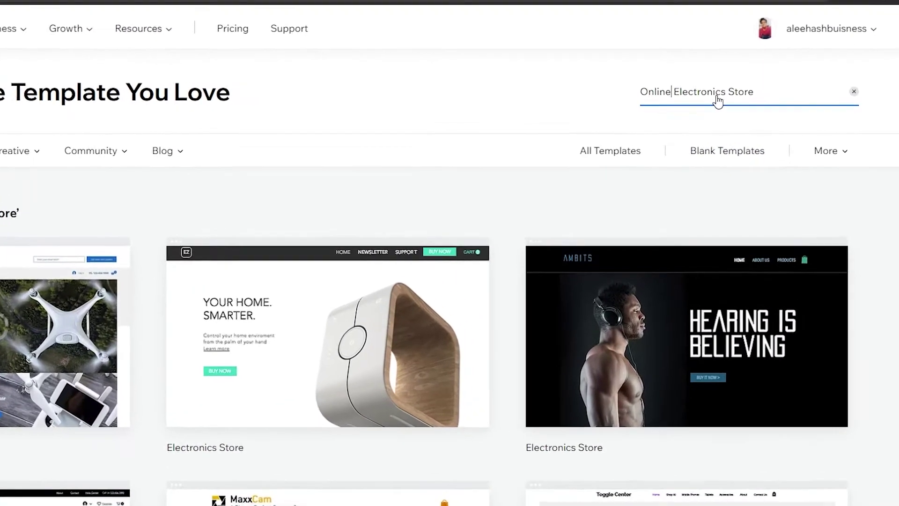
Search the template gallery for 'dropshipping' instead of Online Electronics Store.
{"action": "left_click", "coordinate": [781, 105]}
{"action": "triple_click", "coordinate": [713, 97]}
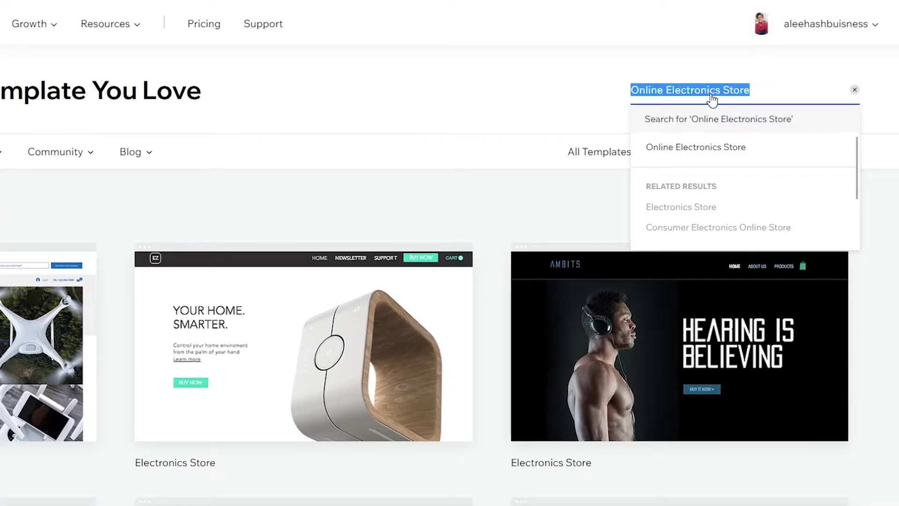
{"action": "type", "text": "dropshipping"}
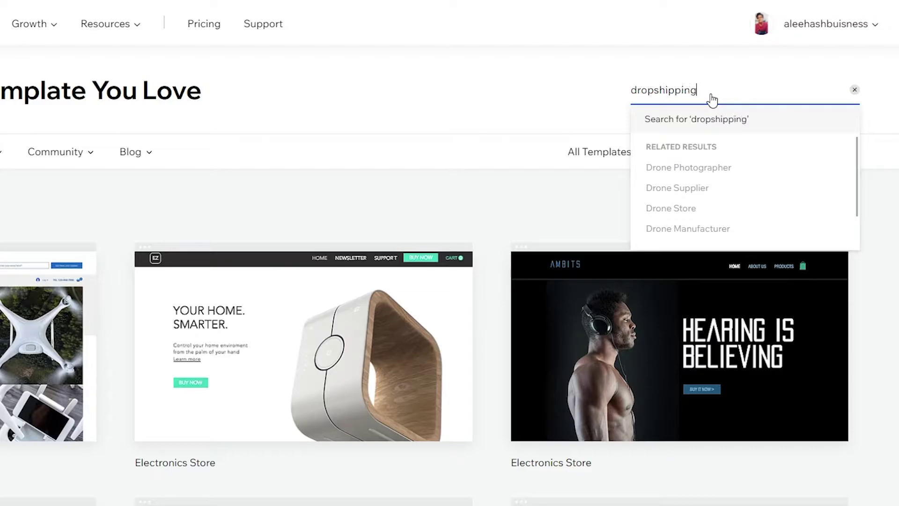
{"action": "key", "text": "Return"}
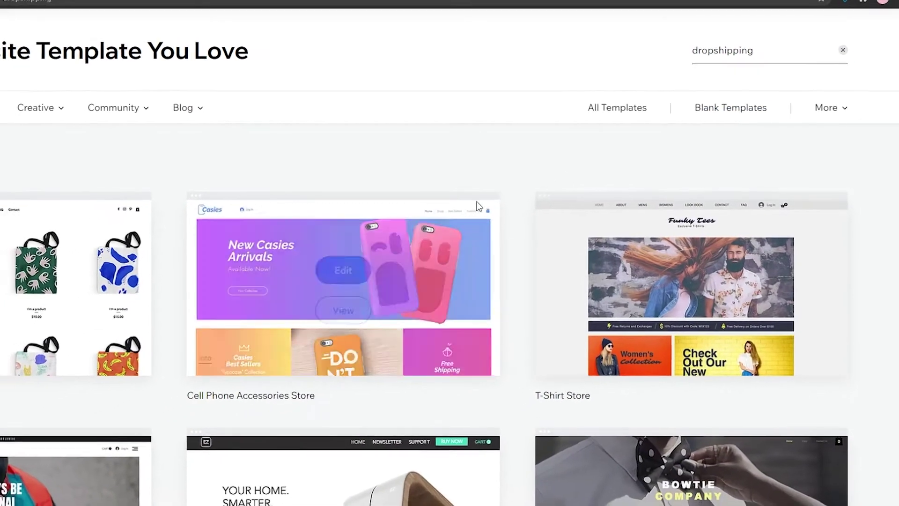
Open the Luggage Store template, the CAPSULE travel design, in the editor.
{"action": "scroll", "coordinate": [479, 206], "scroll_direction": "down", "scroll_amount": 5}
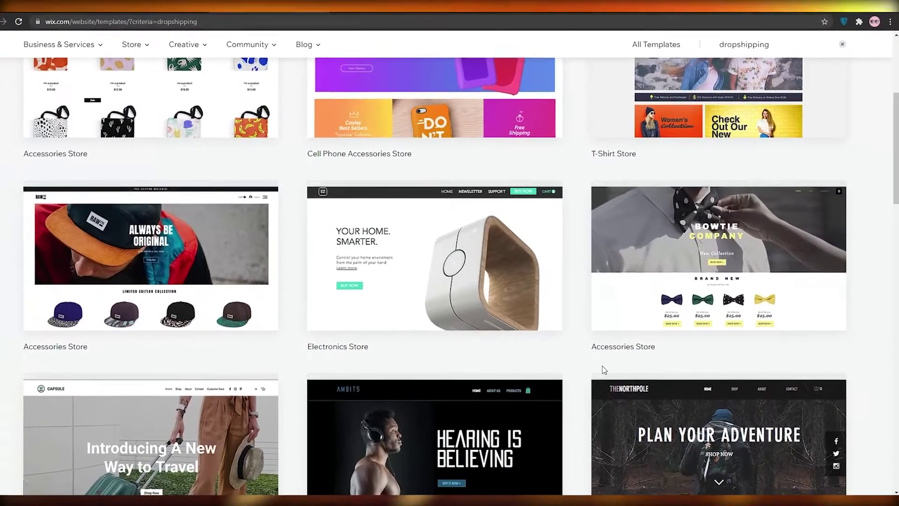
{"action": "scroll", "coordinate": [602, 366], "scroll_direction": "down", "scroll_amount": 8}
{"action": "scroll", "coordinate": [551, 378], "scroll_direction": "up", "scroll_amount": 5}
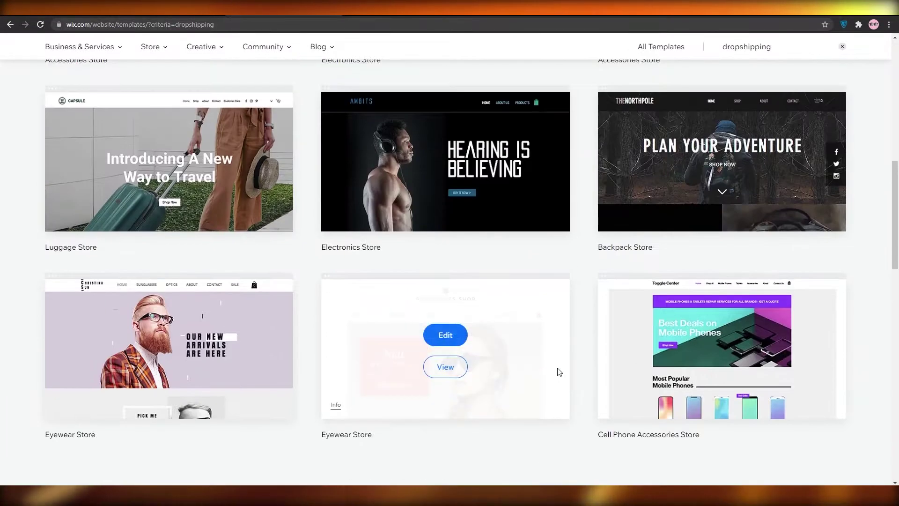
{"action": "scroll", "coordinate": [560, 373], "scroll_direction": "down", "scroll_amount": 4}
{"action": "scroll", "coordinate": [505, 395], "scroll_direction": "up", "scroll_amount": 5}
{"action": "scroll", "coordinate": [149, 393], "scroll_direction": "up", "scroll_amount": 4}
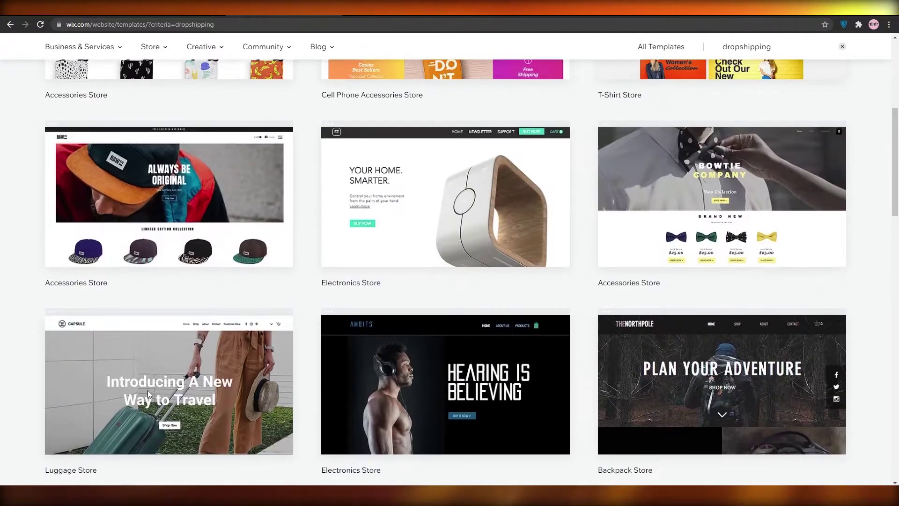
{"action": "scroll", "coordinate": [148, 390], "scroll_direction": "down", "scroll_amount": 2}
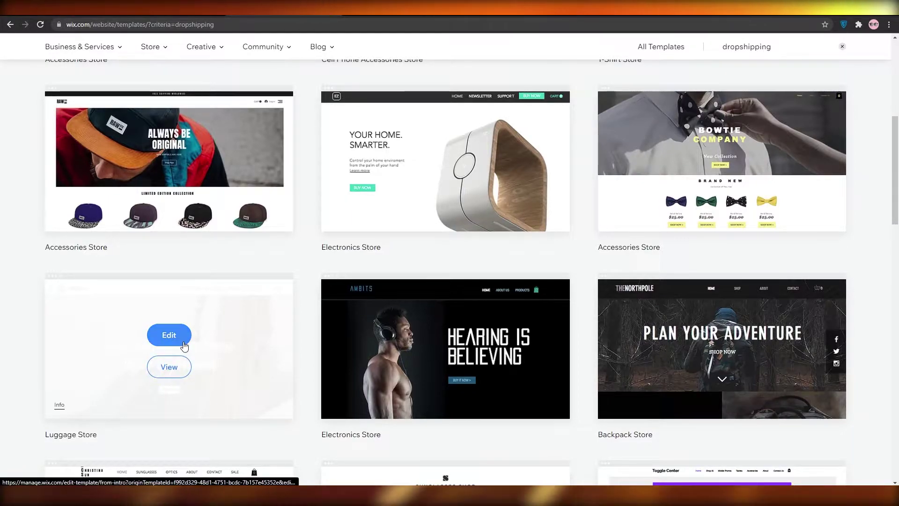
{"action": "left_click", "coordinate": [169, 335]}
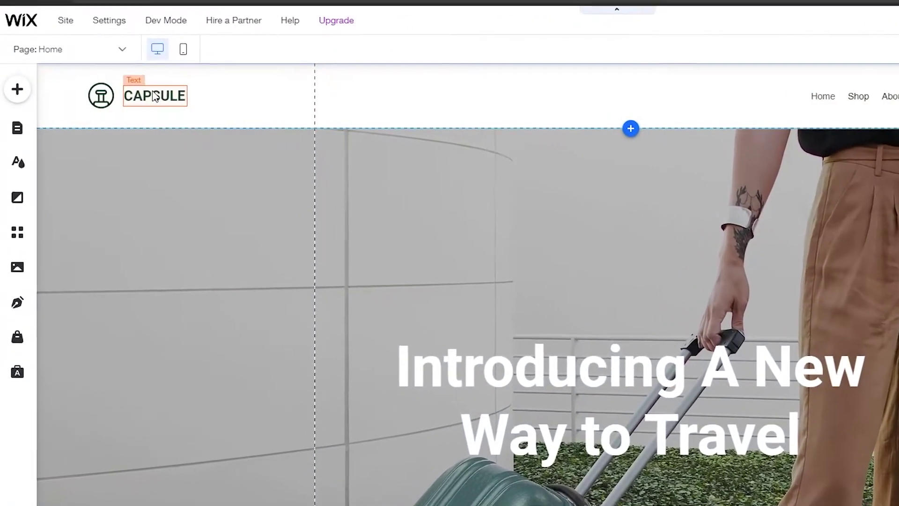
Rename the CAPSULE site title to 'dropshipper 101', widen it onto one line, and make it bold.
{"action": "double_click", "coordinate": [139, 94]}
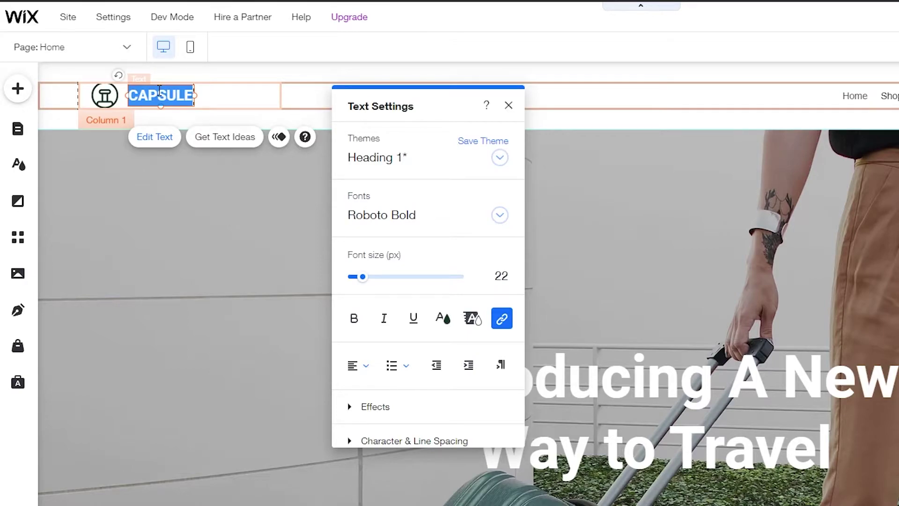
{"action": "type", "text": "dropshipper 101"}
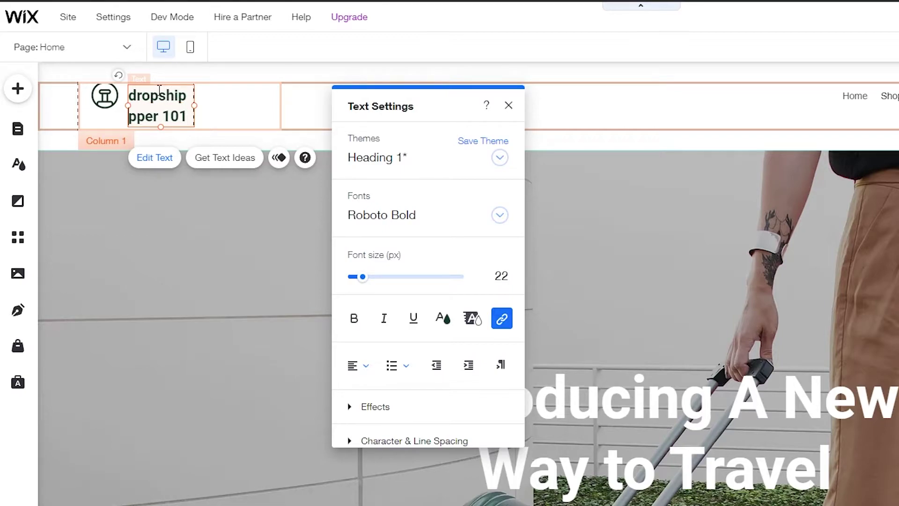
{"action": "left_click_drag", "start_coordinate": [195, 108], "coordinate": [282, 117]}
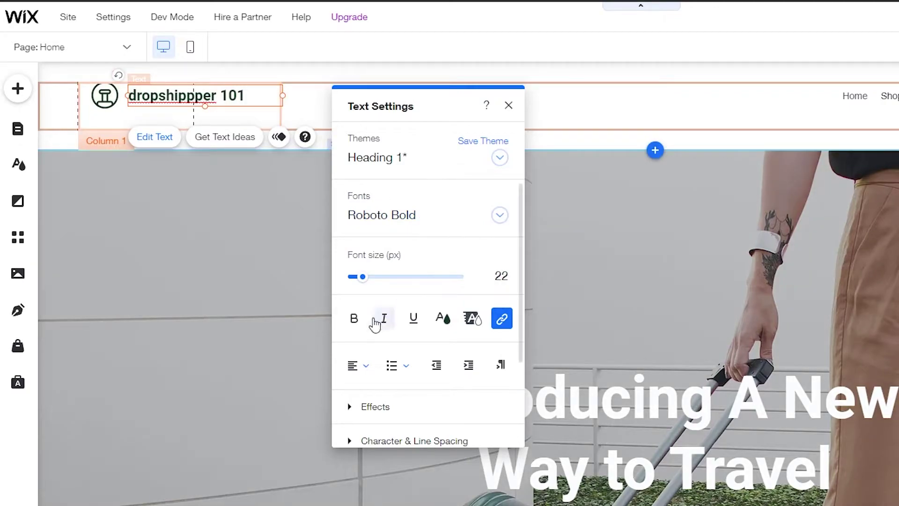
{"action": "left_click", "coordinate": [354, 319]}
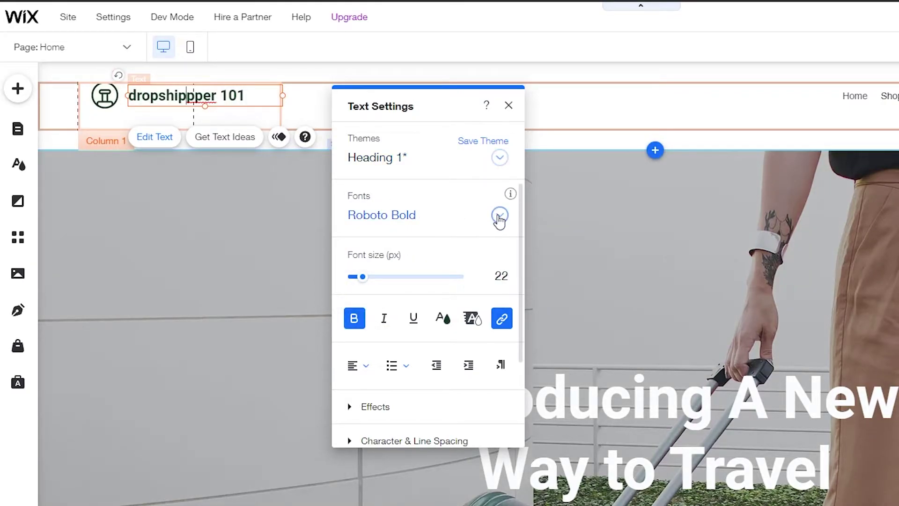
Try Poppins Semi Bold on the title, revert to Roboto Bold, and close text settings.
{"action": "left_click", "coordinate": [500, 216]}
{"action": "scroll", "coordinate": [460, 392], "scroll_direction": "down", "scroll_amount": 2}
{"action": "scroll", "coordinate": [443, 397], "scroll_direction": "up", "scroll_amount": 5}
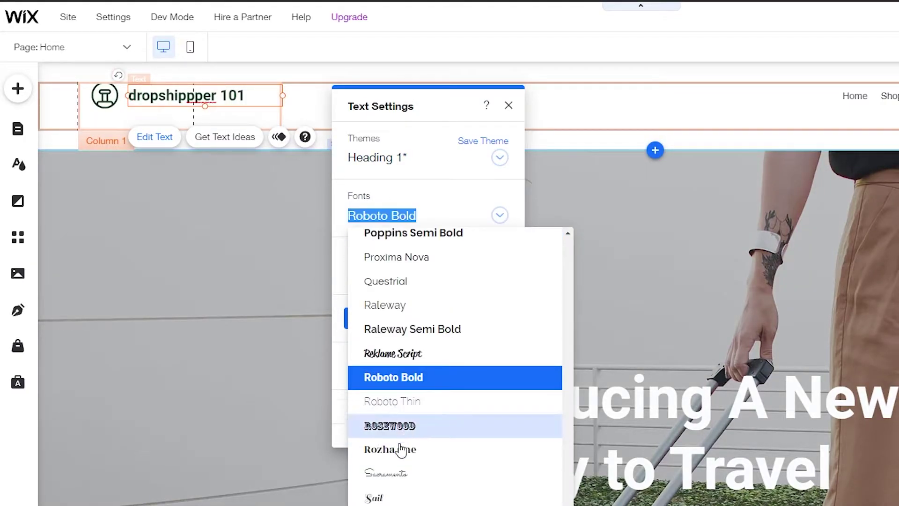
{"action": "left_click", "coordinate": [435, 234]}
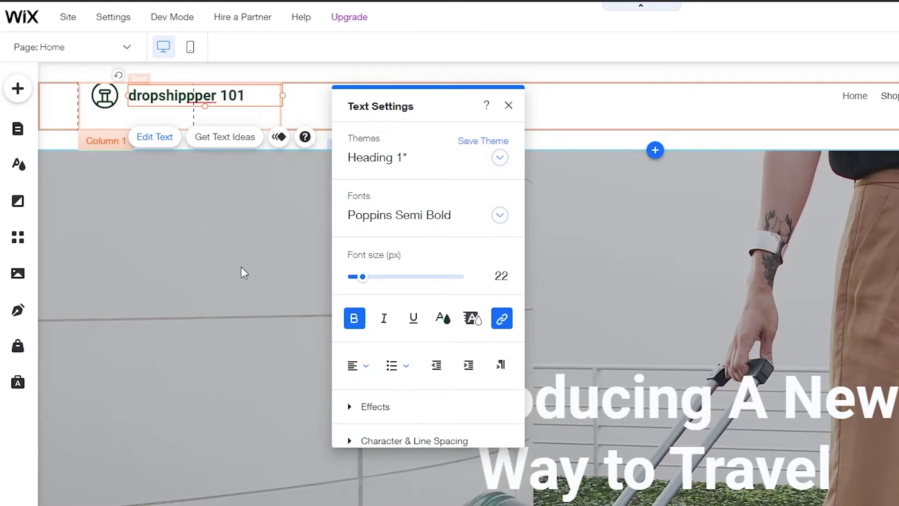
{"action": "key", "text": "ctrl+z"}
{"action": "left_click", "coordinate": [497, 216]}
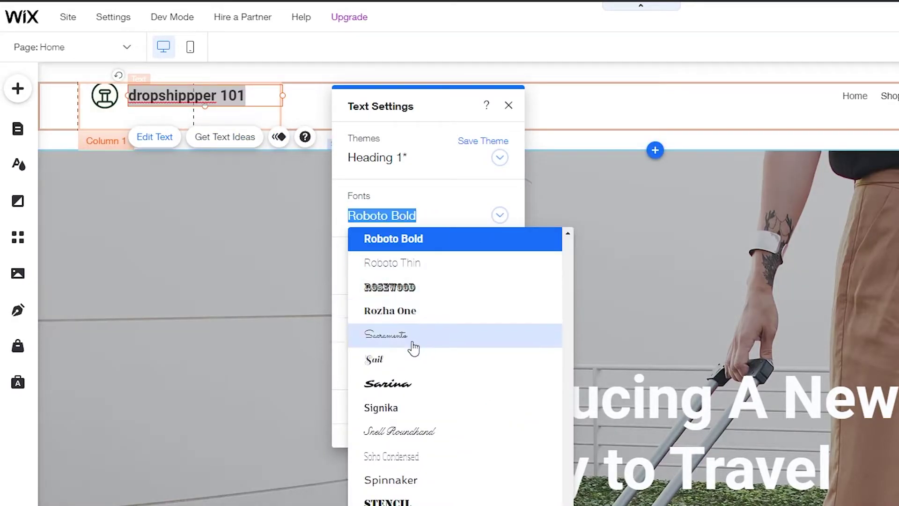
{"action": "left_click", "coordinate": [731, 402]}
Drag the Soft Side Collection section down the home page.
{"action": "scroll", "coordinate": [749, 458], "scroll_direction": "down", "scroll_amount": 3}
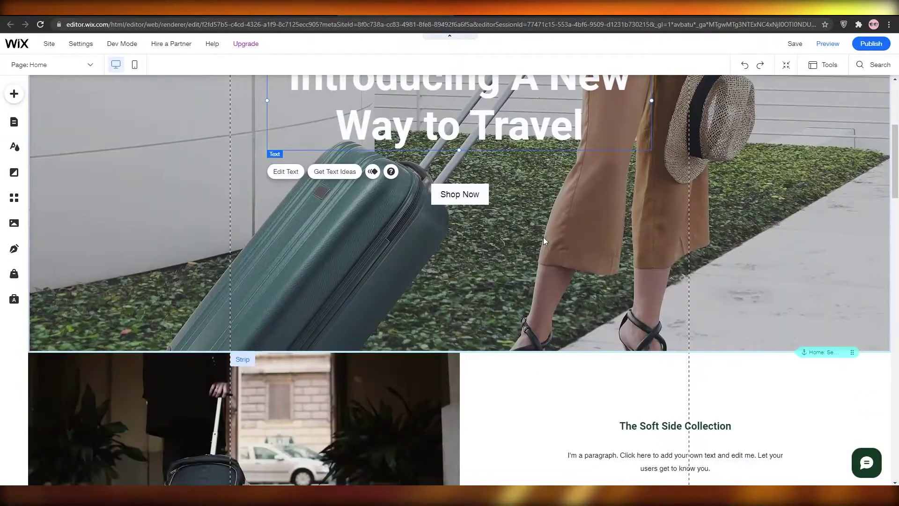
{"action": "scroll", "coordinate": [543, 238], "scroll_direction": "down", "scroll_amount": 4}
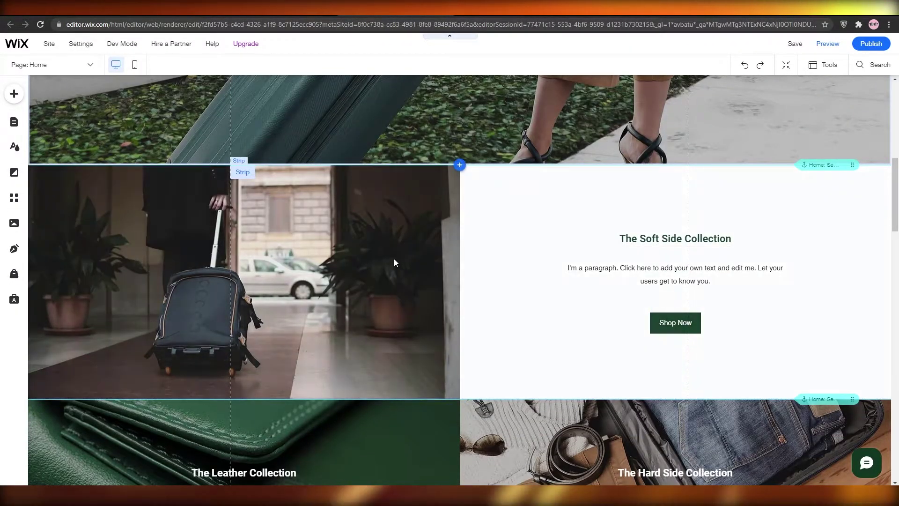
{"action": "left_click", "coordinate": [398, 248]}
{"action": "left_click_drag", "start_coordinate": [402, 248], "coordinate": [293, 449]}
{"action": "scroll", "coordinate": [346, 370], "scroll_direction": "down", "scroll_amount": 7}
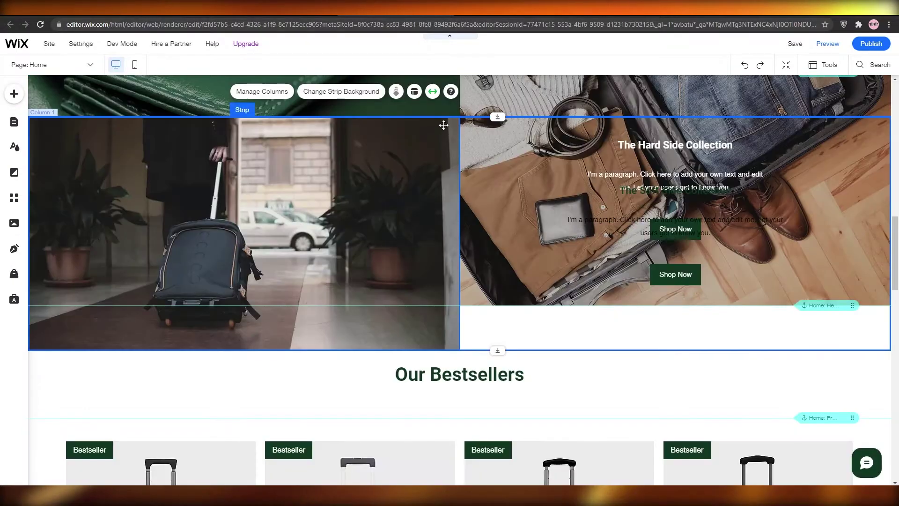
{"action": "left_click_drag", "start_coordinate": [446, 126], "coordinate": [426, 305]}
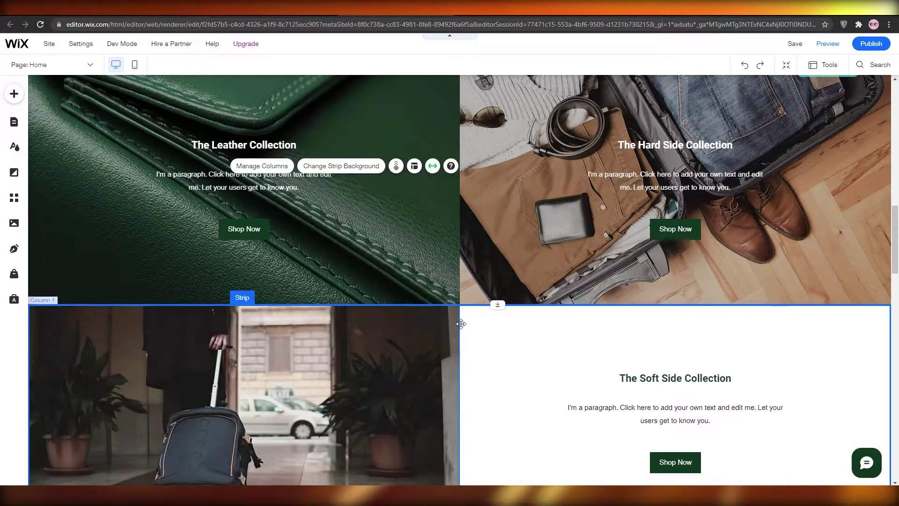
Confirm the Leather and Hard Side section now sits above Soft Side, then return to the hero.
{"action": "scroll", "coordinate": [506, 294], "scroll_direction": "down", "scroll_amount": 5}
{"action": "scroll", "coordinate": [495, 277], "scroll_direction": "down", "scroll_amount": 6}
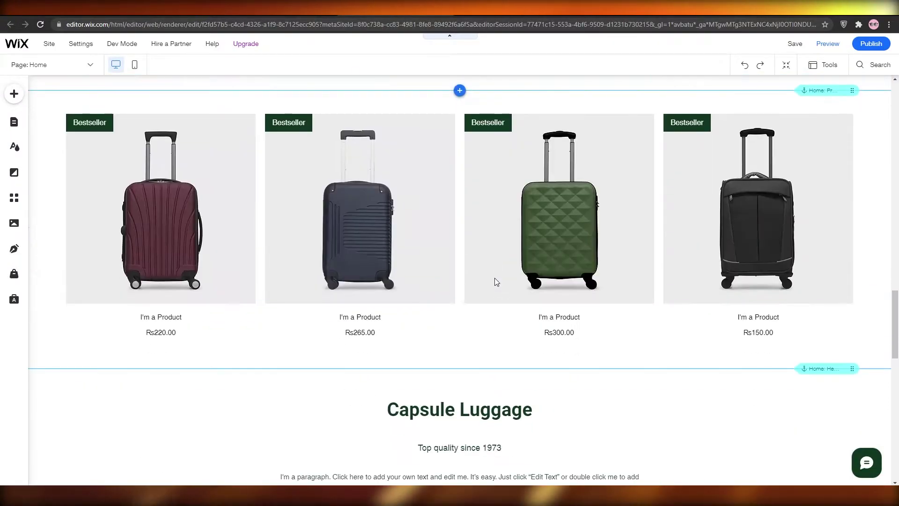
{"action": "scroll", "coordinate": [458, 337], "scroll_direction": "up", "scroll_amount": 9}
{"action": "left_click", "coordinate": [388, 179]}
{"action": "scroll", "coordinate": [388, 178], "scroll_direction": "up", "scroll_amount": 2}
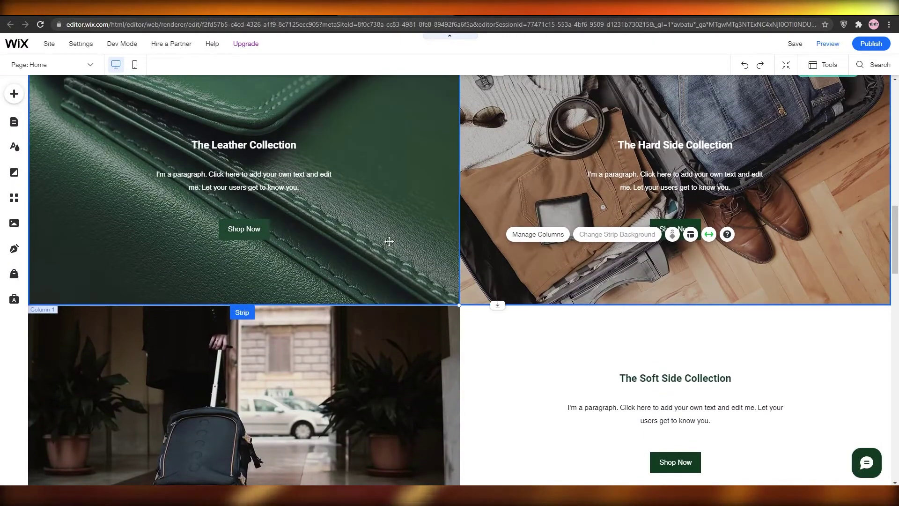
{"action": "scroll", "coordinate": [421, 234], "scroll_direction": "up", "scroll_amount": 5}
{"action": "scroll", "coordinate": [391, 242], "scroll_direction": "up", "scroll_amount": 8}
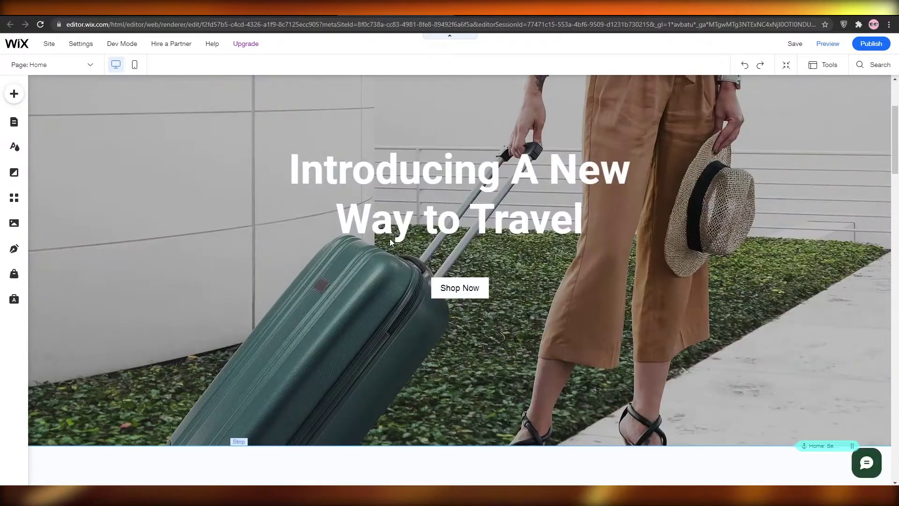
{"action": "scroll", "coordinate": [392, 242], "scroll_direction": "down", "scroll_amount": 4}
{"action": "scroll", "coordinate": [392, 242], "scroll_direction": "up", "scroll_amount": 5}
{"action": "scroll", "coordinate": [392, 242], "scroll_direction": "up", "scroll_amount": 2}
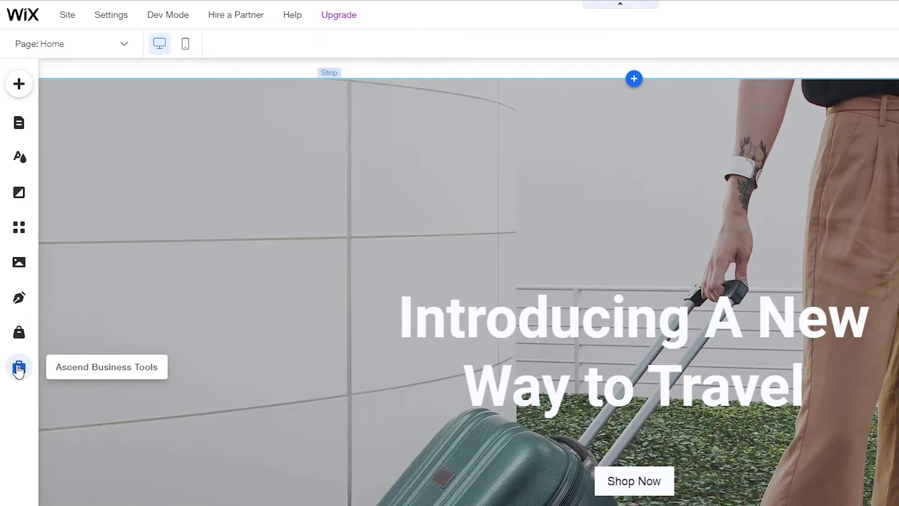
Save and publish the site on the free my-site wixsite.com address, then view it live.
{"action": "scroll", "coordinate": [822, 386], "scroll_direction": "up", "scroll_amount": 1}
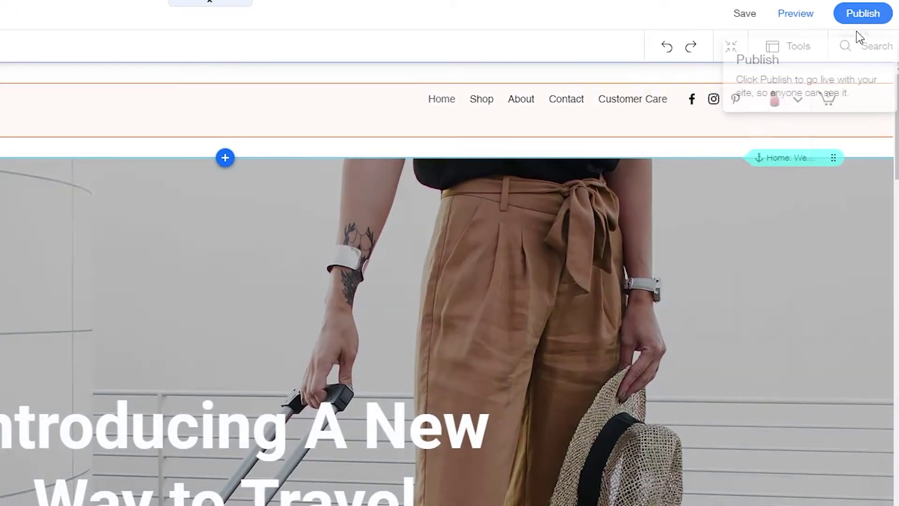
{"action": "left_click", "coordinate": [862, 14]}
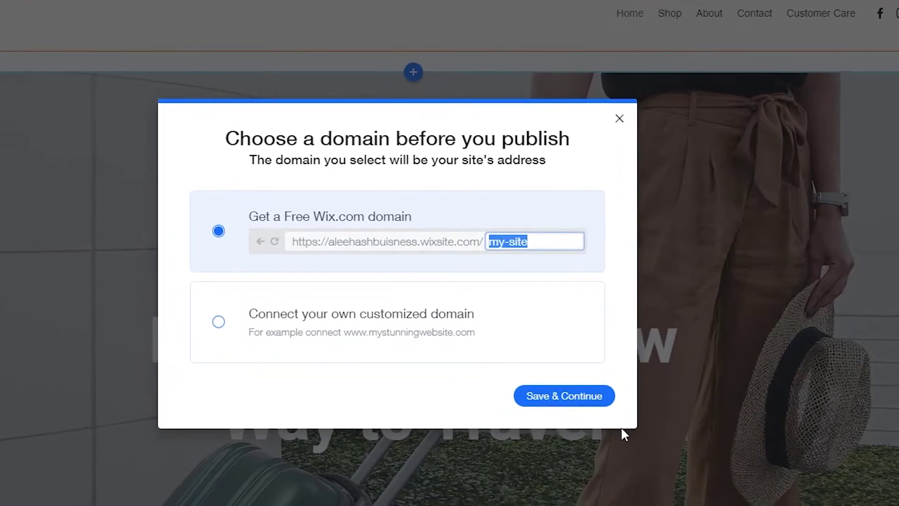
{"action": "left_click", "coordinate": [584, 401]}
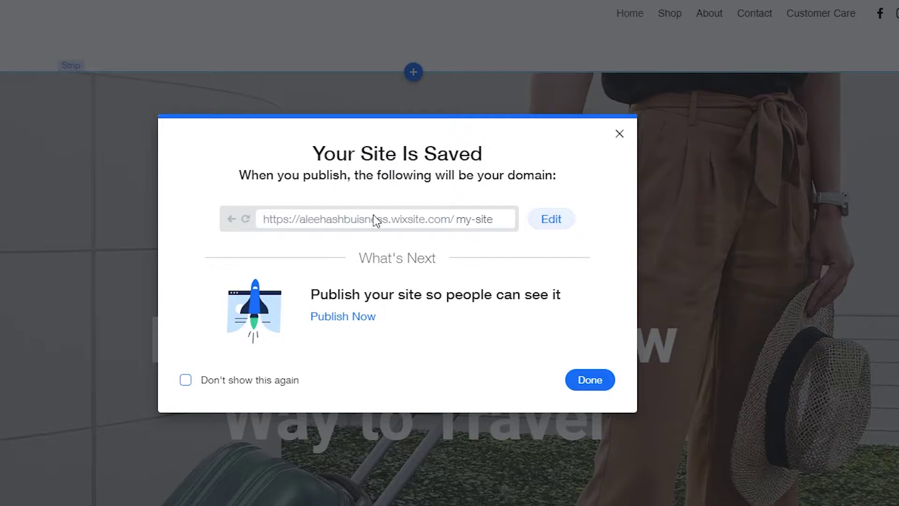
{"action": "left_click", "coordinate": [591, 379]}
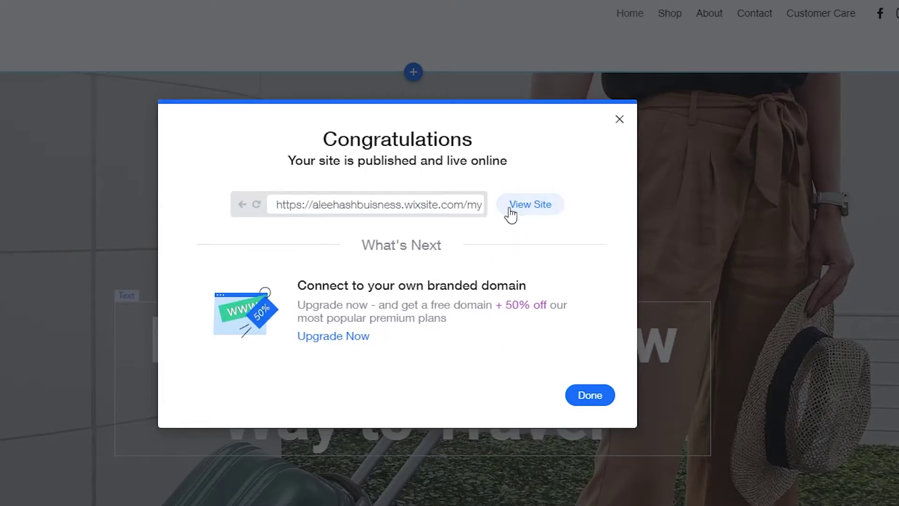
{"action": "left_click", "coordinate": [512, 214]}
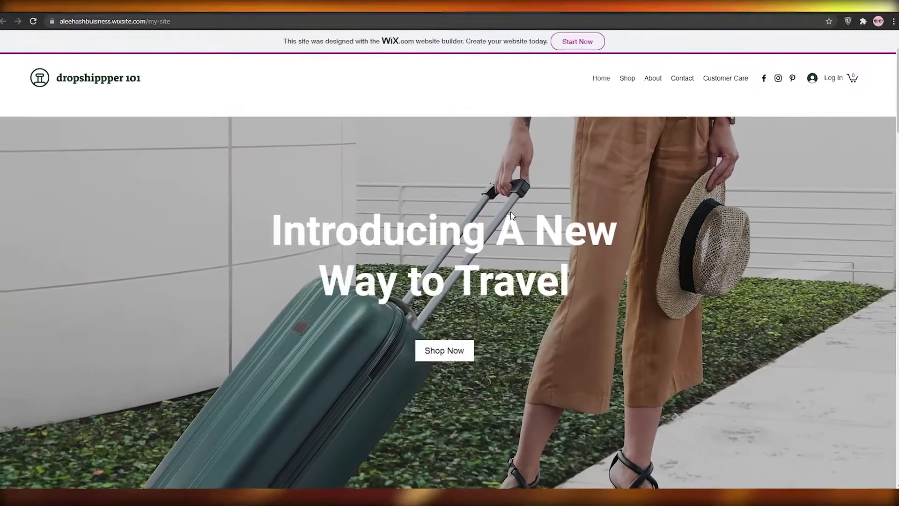
Browse the live Shop page's luggage products, then switch back to the other Wix browser tab.
{"action": "scroll", "coordinate": [511, 216], "scroll_direction": "down", "scroll_amount": 3}
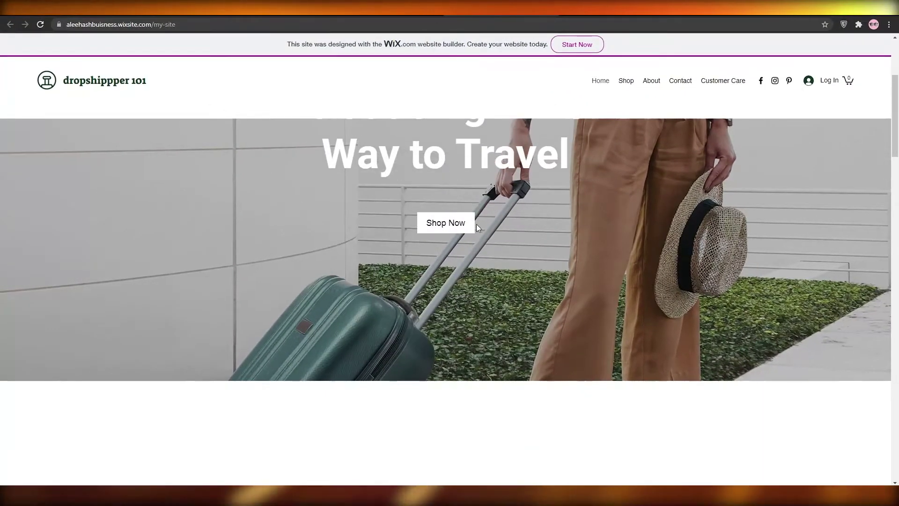
{"action": "left_click", "coordinate": [452, 224]}
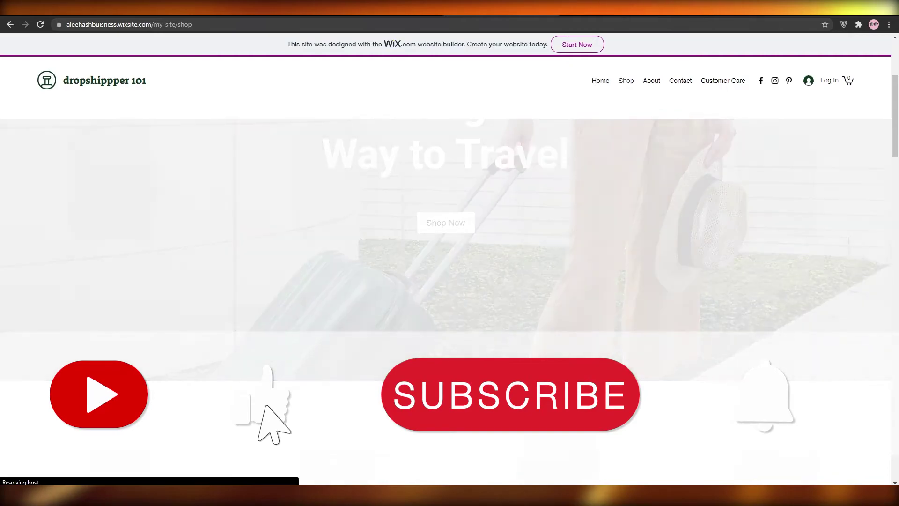
{"action": "scroll", "coordinate": [247, 267], "scroll_direction": "down", "scroll_amount": 2}
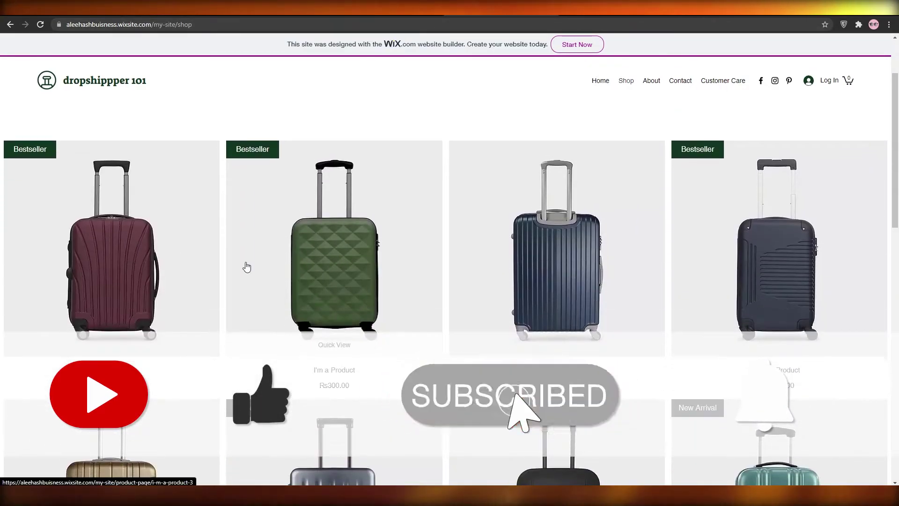
{"action": "scroll", "coordinate": [620, 233], "scroll_direction": "down", "scroll_amount": 2}
{"action": "scroll", "coordinate": [619, 232], "scroll_direction": "down", "scroll_amount": 3}
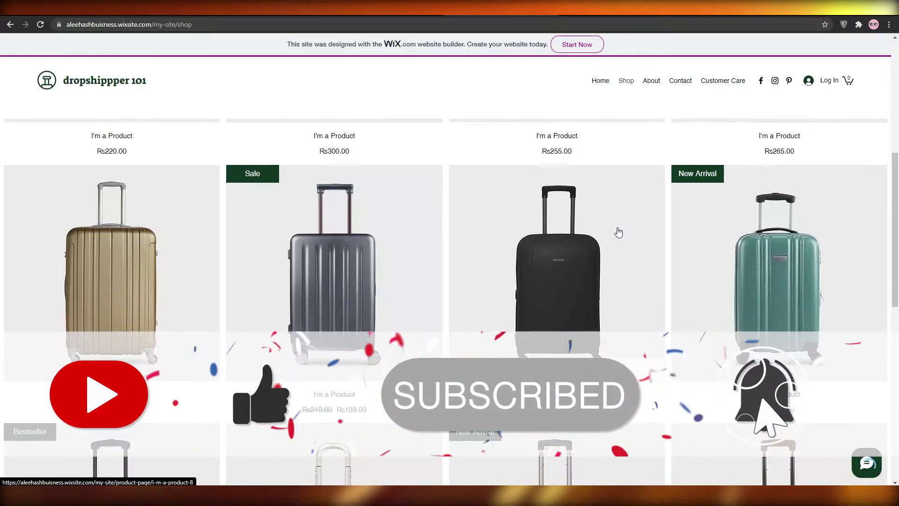
{"action": "scroll", "coordinate": [591, 242], "scroll_direction": "up", "scroll_amount": 6}
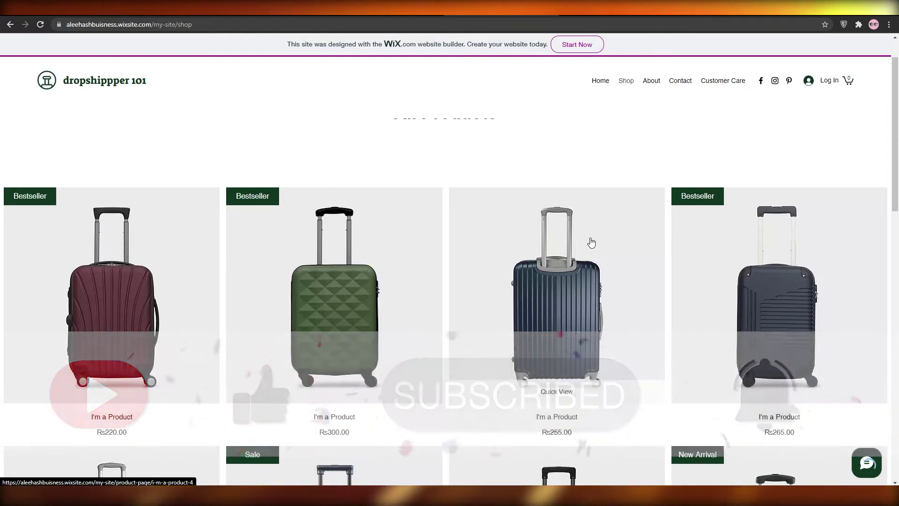
{"action": "key", "text": "ctrl+shift+Tab"}
Reload the Wix dashboard and switch it to My Site from Sites Last Opened.
{"action": "key", "text": "ctrl+shift+Tab"}
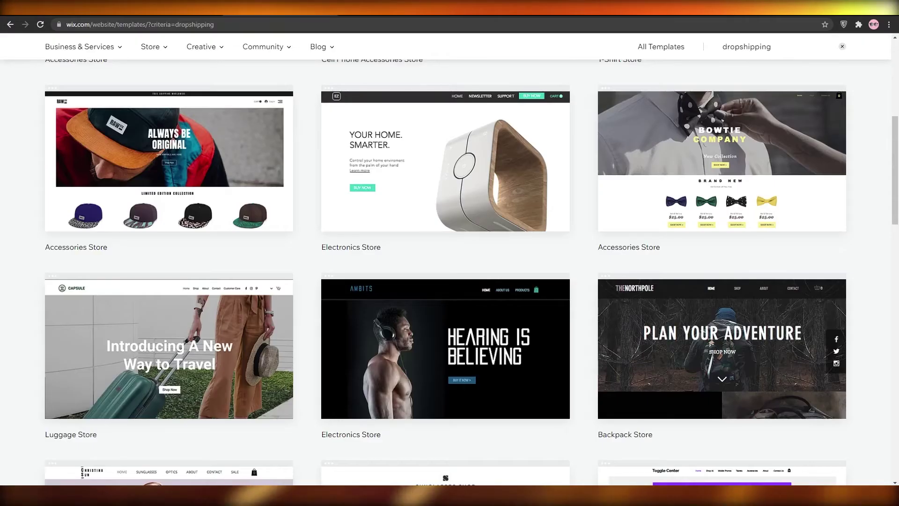
{"action": "key", "text": "ctrl+shift+Tab"}
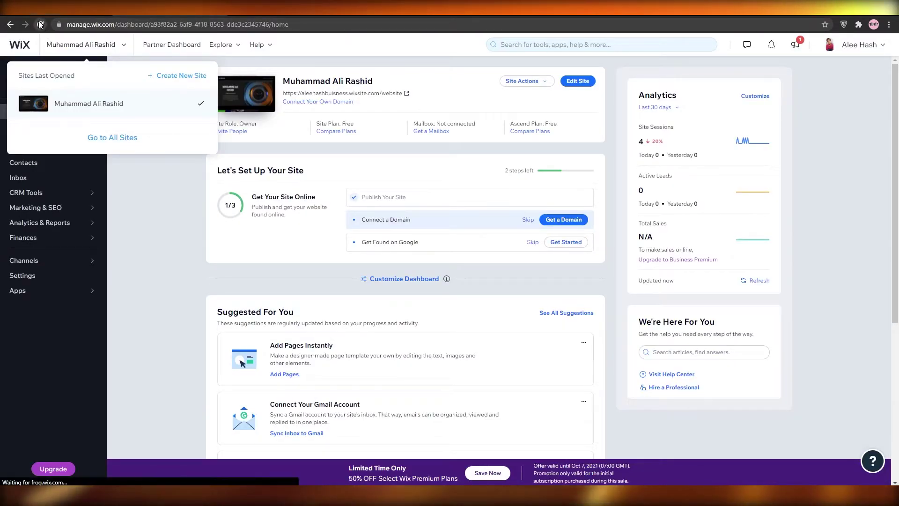
{"action": "key", "text": "F5"}
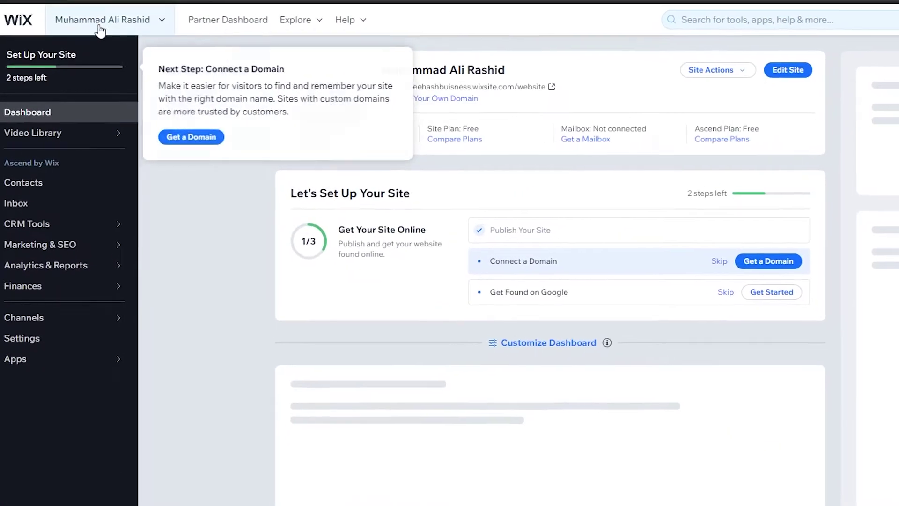
{"action": "left_click", "coordinate": [85, 47]}
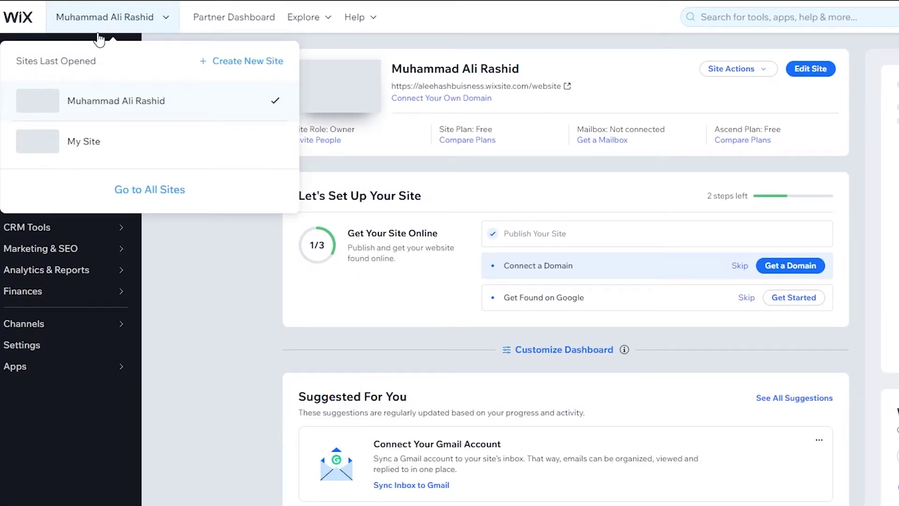
{"action": "left_click", "coordinate": [64, 157]}
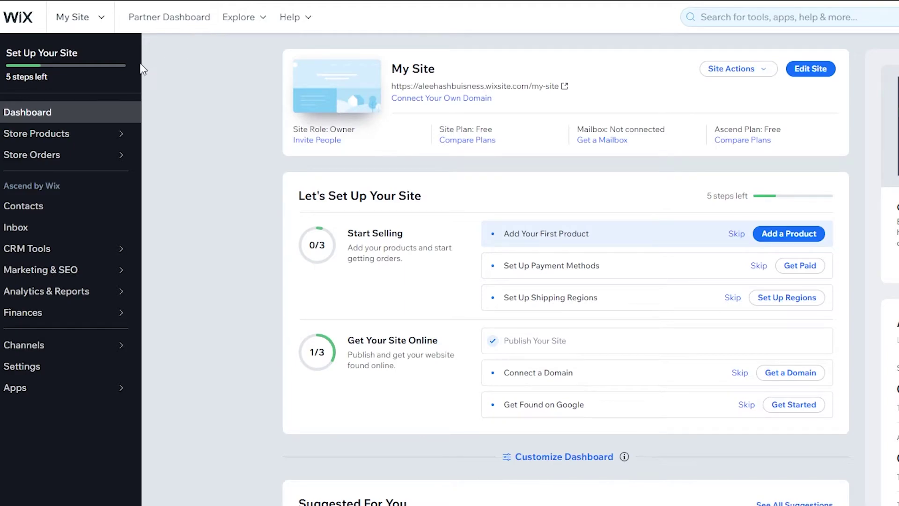
Go to Store Products > Find Products to Sell and choose Add Modalyst.
{"action": "mouse_move", "coordinate": [56, 140]}
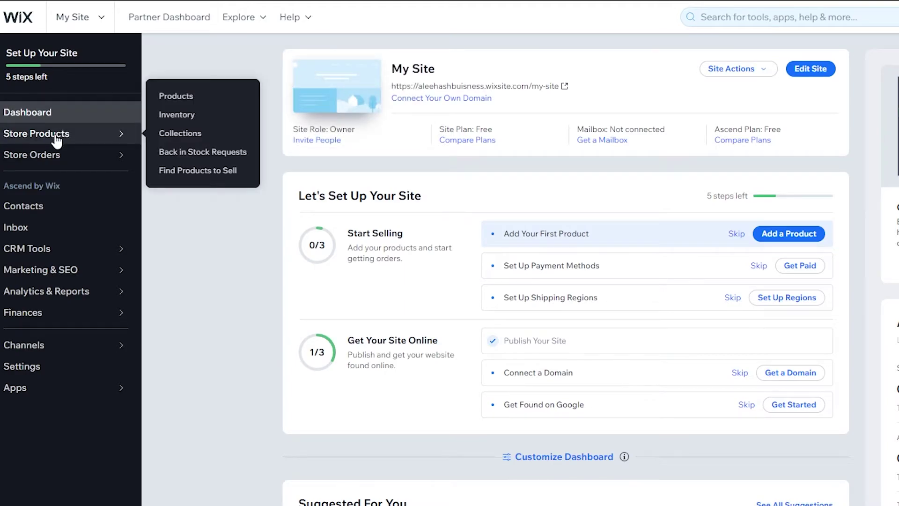
{"action": "left_click", "coordinate": [201, 174]}
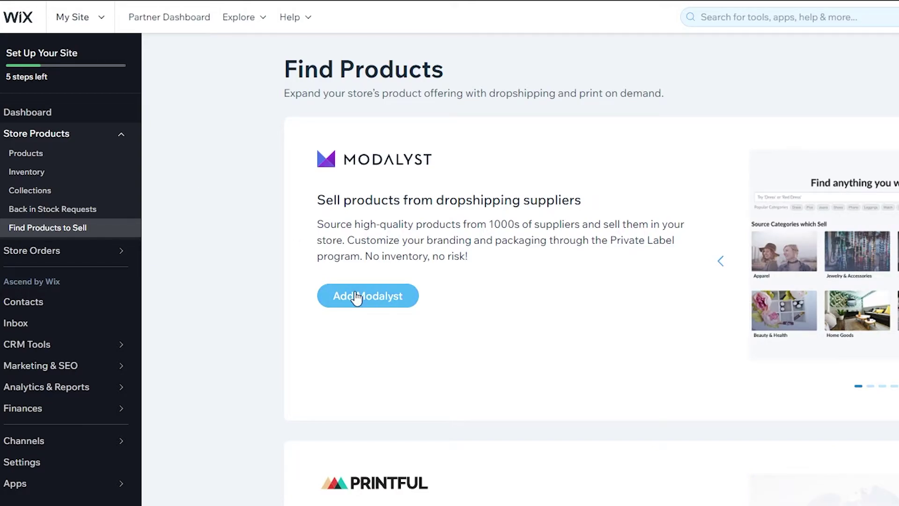
{"action": "scroll", "coordinate": [370, 279], "scroll_direction": "down", "scroll_amount": 4}
{"action": "scroll", "coordinate": [371, 283], "scroll_direction": "up", "scroll_amount": 4}
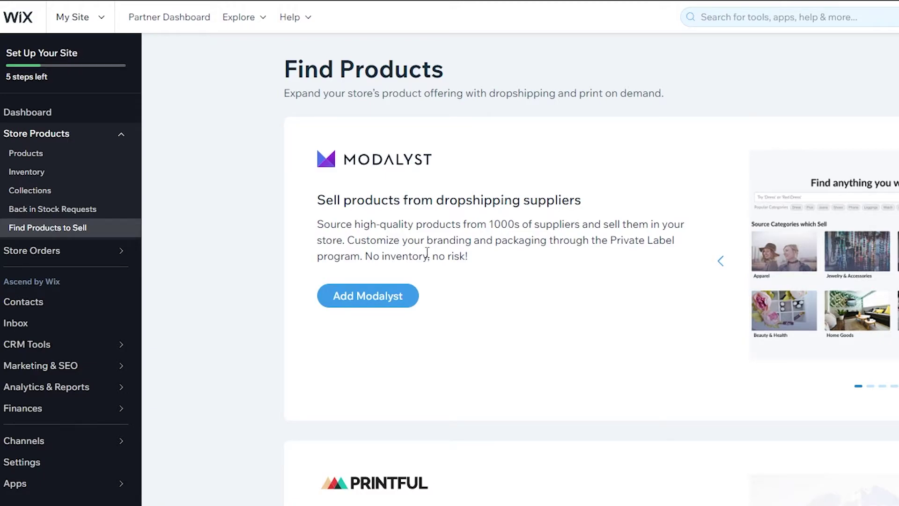
{"action": "left_click", "coordinate": [391, 295]}
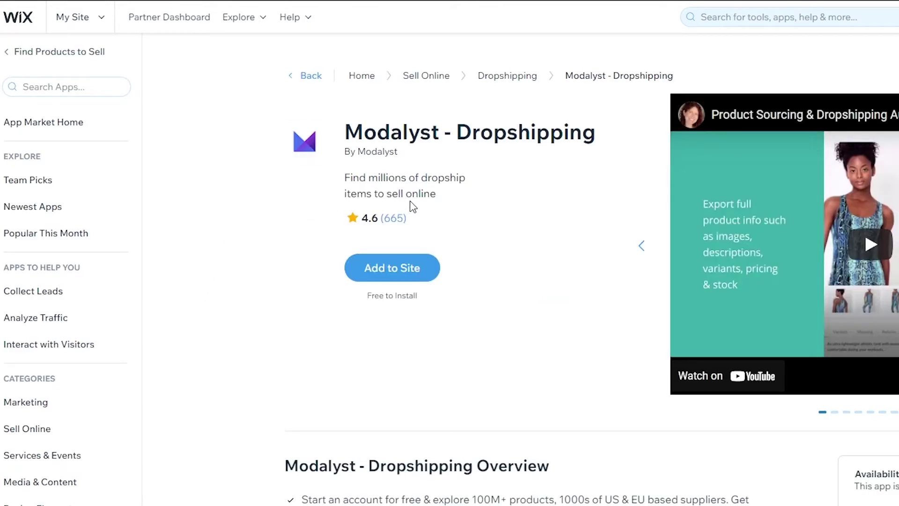
Add the Modalyst - Dropshipping app to the site.
{"action": "left_click", "coordinate": [395, 277]}
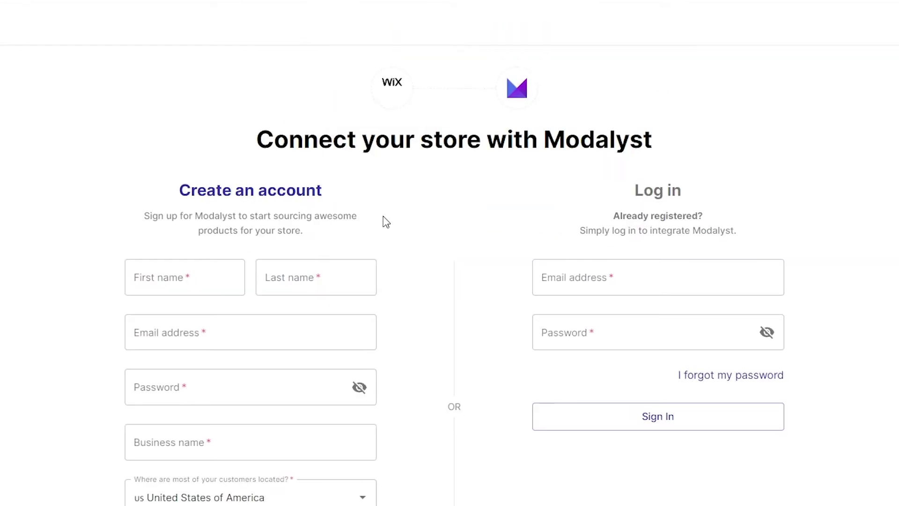
Review Modalyst's Connect Your Store page, then go to the Find Products catalogue.
{"action": "scroll", "coordinate": [386, 222], "scroll_direction": "down", "scroll_amount": 1}
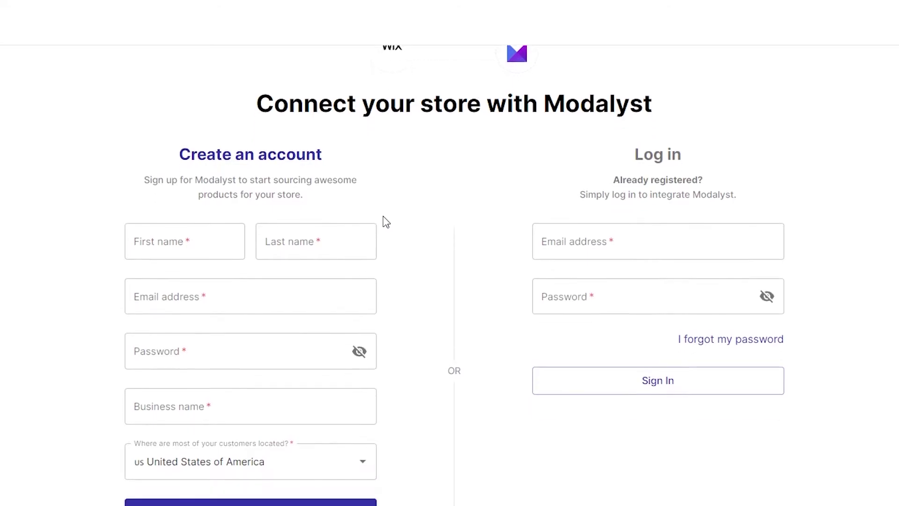
{"action": "scroll", "coordinate": [478, 247], "scroll_direction": "up", "scroll_amount": 1}
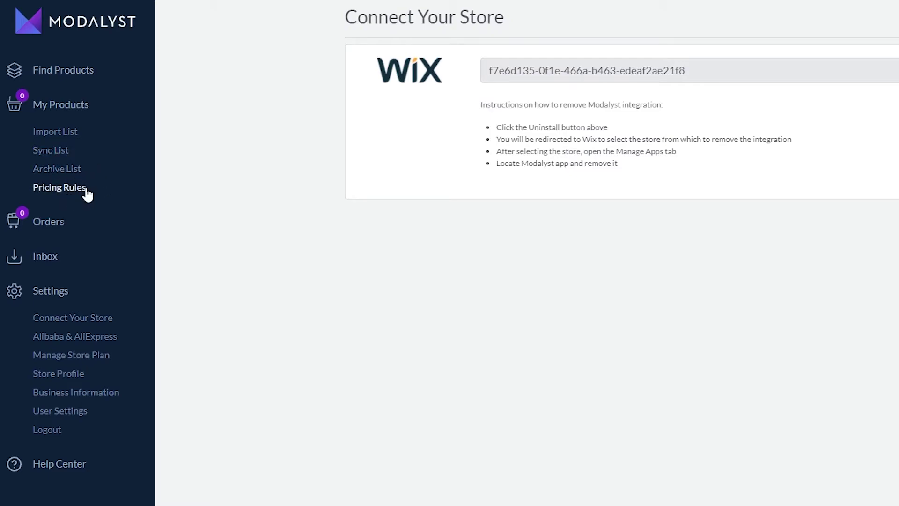
{"action": "left_click", "coordinate": [87, 80]}
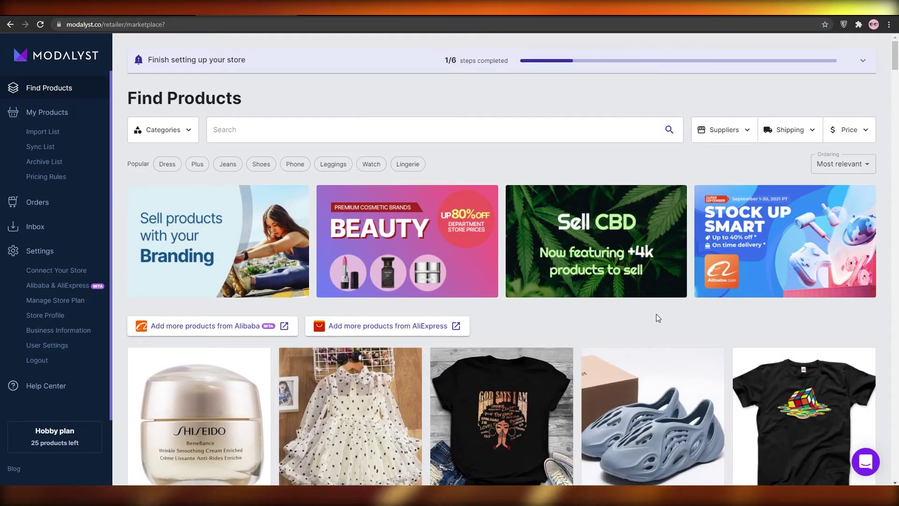
Browse the Find Products grid and add the Shiseido cream to the import list.
{"action": "scroll", "coordinate": [657, 314], "scroll_direction": "down", "scroll_amount": 1}
{"action": "scroll", "coordinate": [656, 314], "scroll_direction": "down", "scroll_amount": 5}
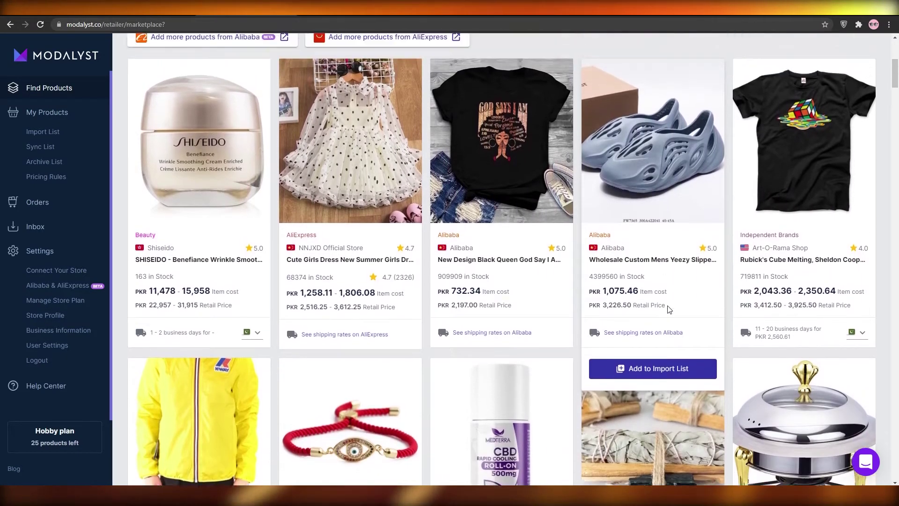
{"action": "scroll", "coordinate": [669, 305], "scroll_direction": "down", "scroll_amount": 5}
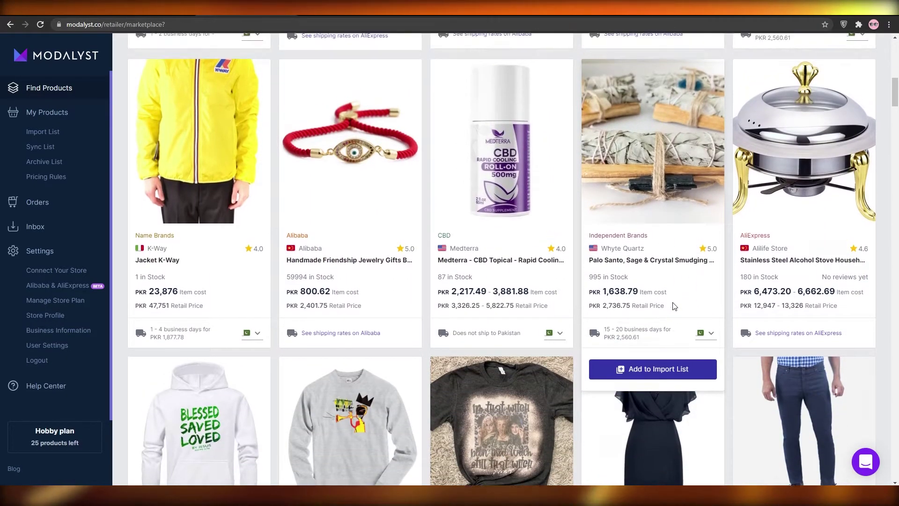
{"action": "scroll", "coordinate": [678, 305], "scroll_direction": "up", "scroll_amount": 5}
{"action": "scroll", "coordinate": [678, 304], "scroll_direction": "up", "scroll_amount": 6}
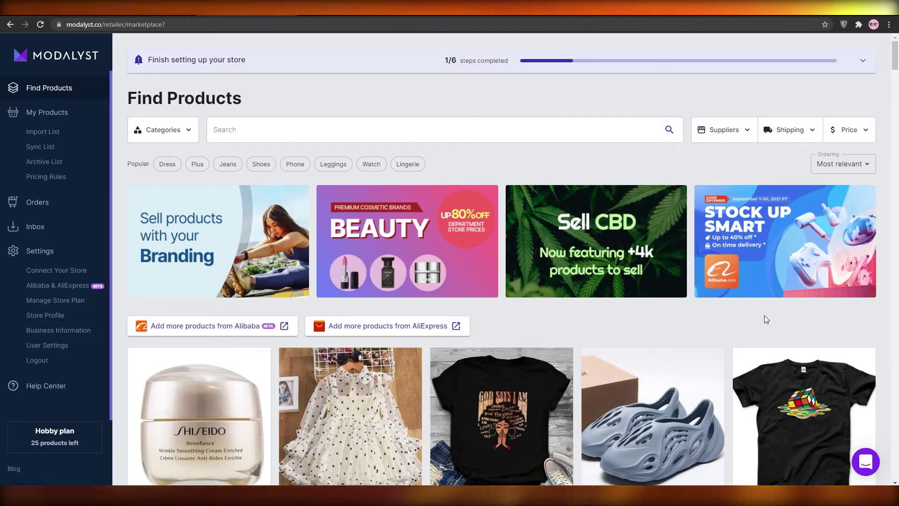
{"action": "scroll", "coordinate": [595, 196], "scroll_direction": "down", "scroll_amount": 7}
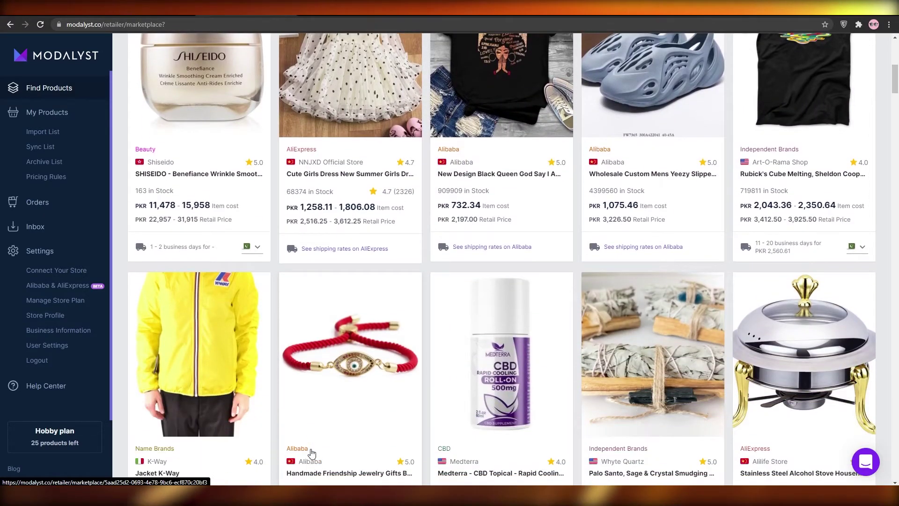
{"action": "scroll", "coordinate": [311, 453], "scroll_direction": "up", "scroll_amount": 1}
{"action": "mouse_move", "coordinate": [198, 232]}
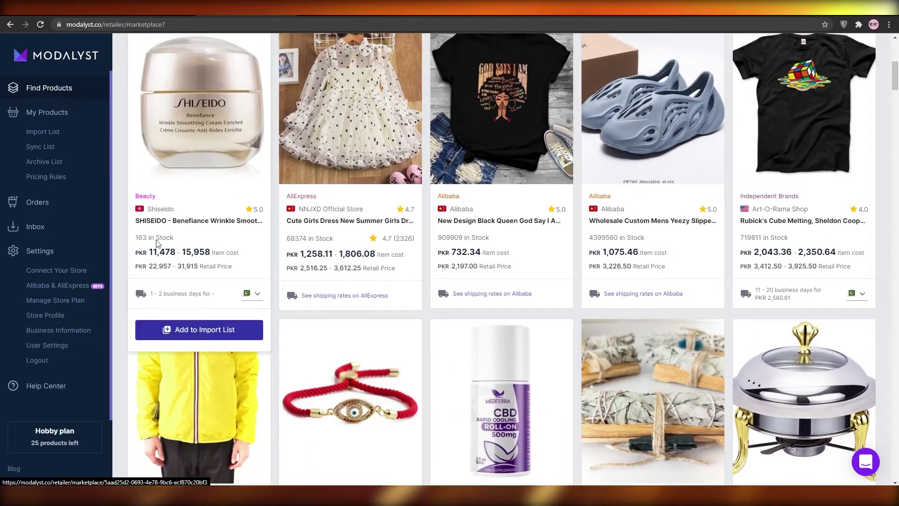
{"action": "left_click", "coordinate": [207, 329]}
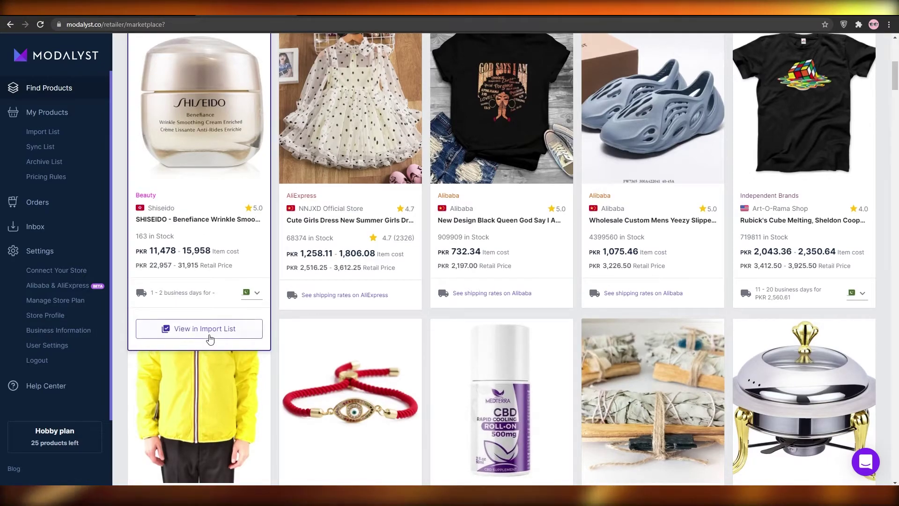
Add the Palo Santo smudging bundle and the friendship bracelet to the import list.
{"action": "scroll", "coordinate": [470, 381], "scroll_direction": "up", "scroll_amount": 7}
{"action": "scroll", "coordinate": [471, 384], "scroll_direction": "down", "scroll_amount": 2}
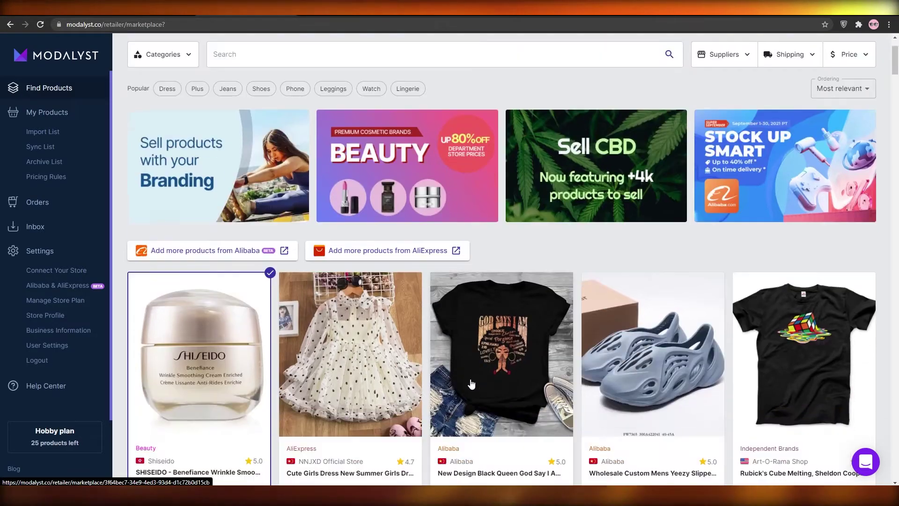
{"action": "scroll", "coordinate": [472, 385], "scroll_direction": "down", "scroll_amount": 10}
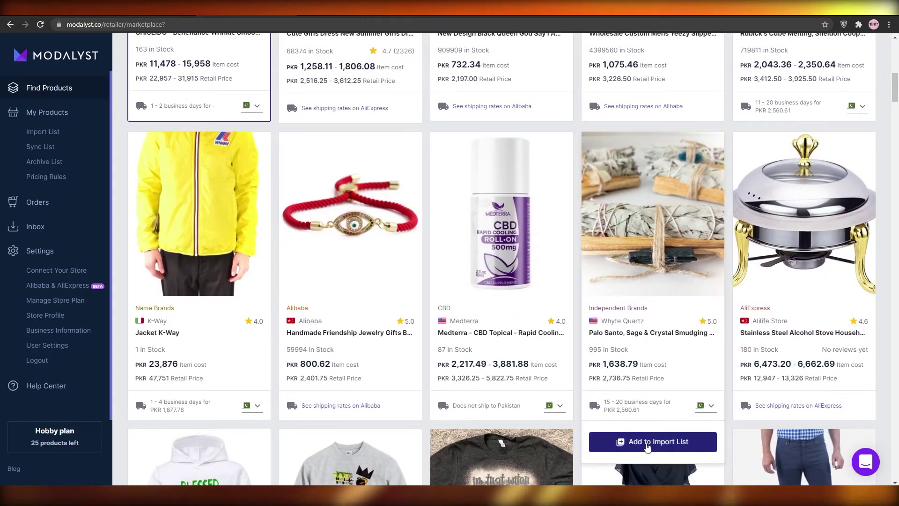
{"action": "left_click", "coordinate": [648, 447]}
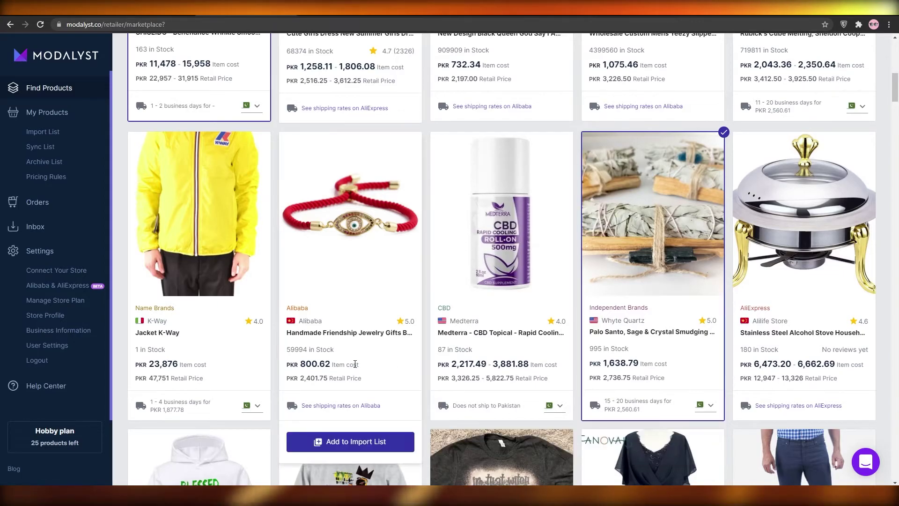
{"action": "scroll", "coordinate": [312, 286], "scroll_direction": "down", "scroll_amount": 2}
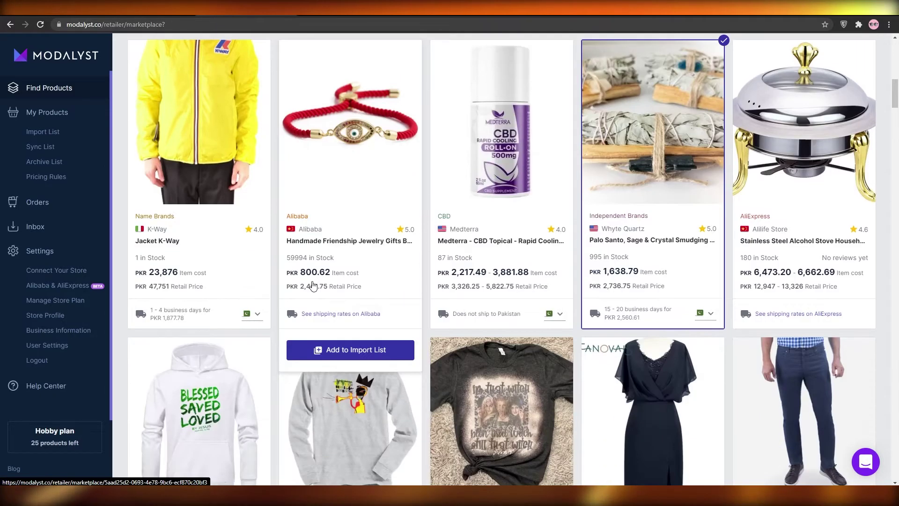
{"action": "scroll", "coordinate": [313, 287], "scroll_direction": "down", "scroll_amount": 10}
{"action": "scroll", "coordinate": [220, 307], "scroll_direction": "up", "scroll_amount": 11}
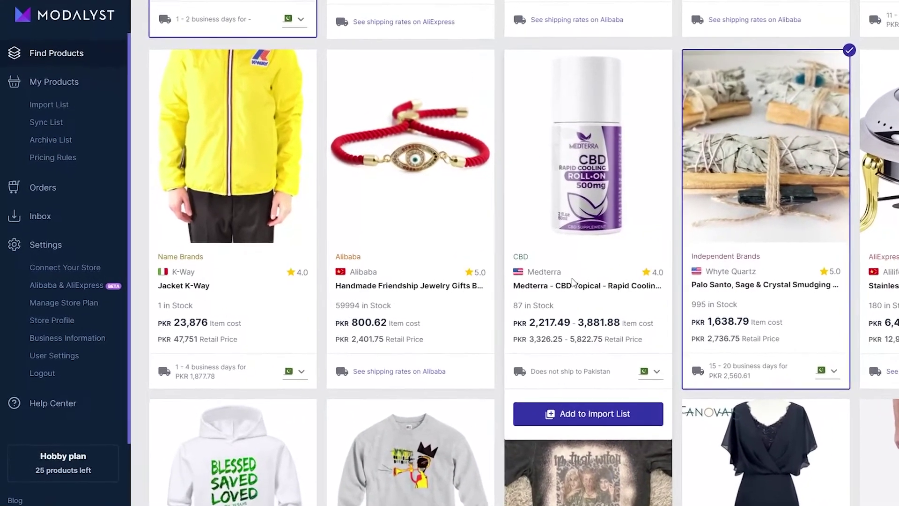
{"action": "left_click", "coordinate": [351, 395]}
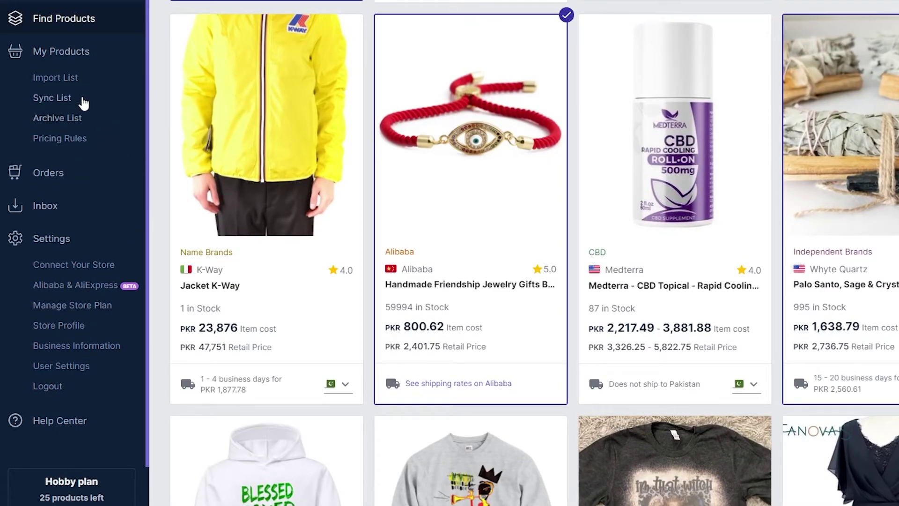
From the Import List, send the Palo Santo bundle and the Shiseido cream to Wix.
{"action": "left_click", "coordinate": [55, 77]}
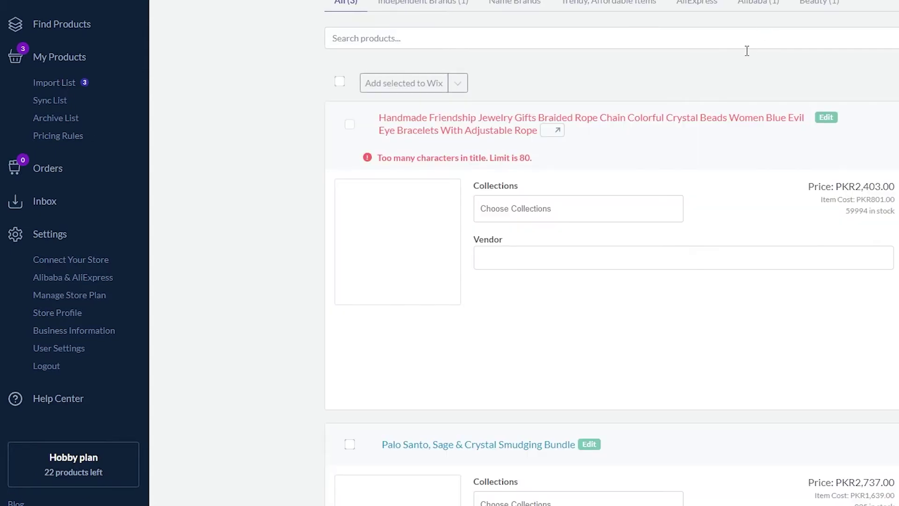
{"action": "scroll", "coordinate": [295, 154], "scroll_direction": "down", "scroll_amount": 6}
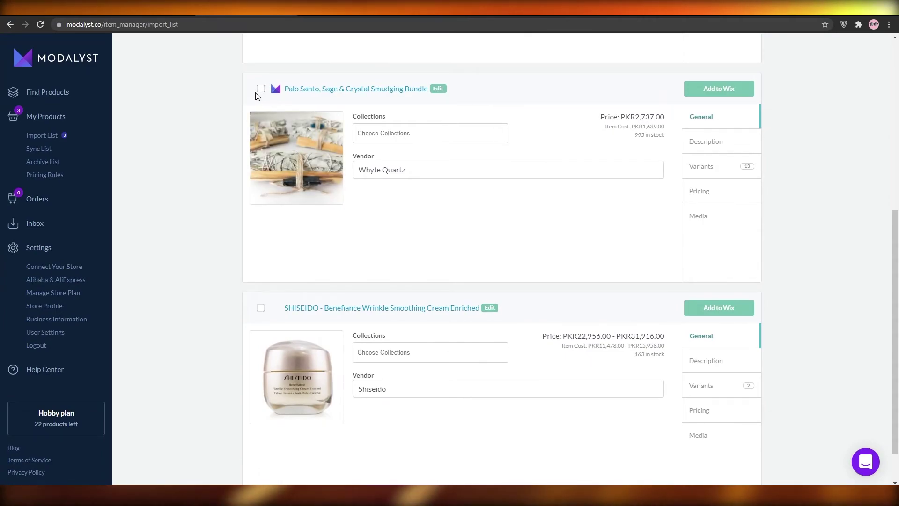
{"action": "left_click", "coordinate": [261, 88]}
{"action": "left_click", "coordinate": [261, 308]}
{"action": "scroll", "coordinate": [313, 293], "scroll_direction": "up", "scroll_amount": 7}
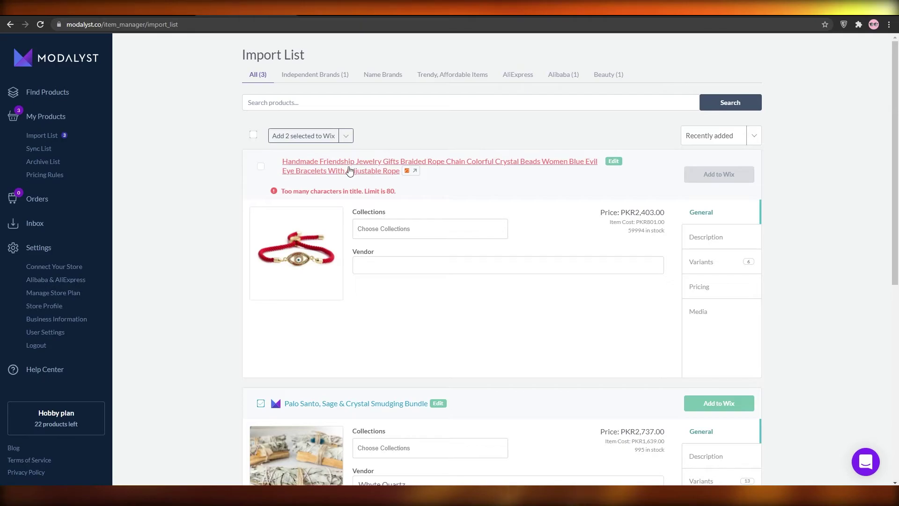
{"action": "scroll", "coordinate": [708, 191], "scroll_direction": "down", "scroll_amount": 3}
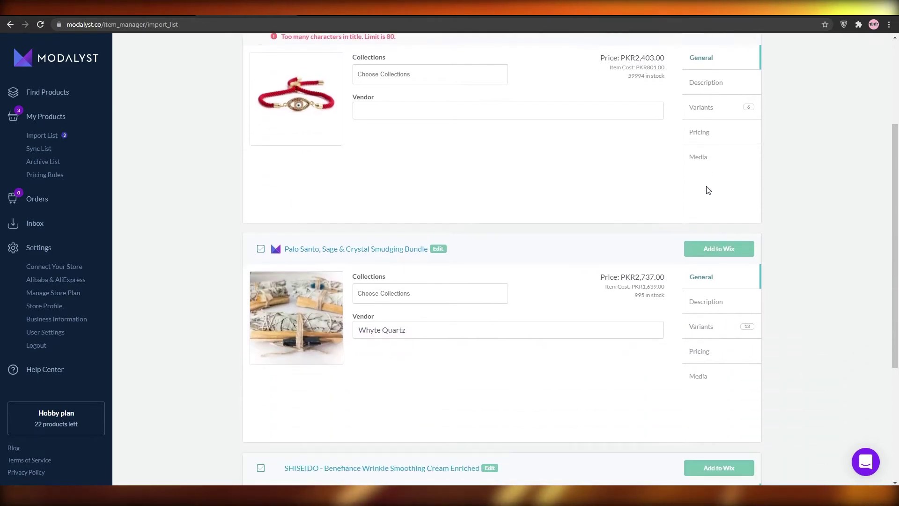
{"action": "left_click", "coordinate": [710, 216]}
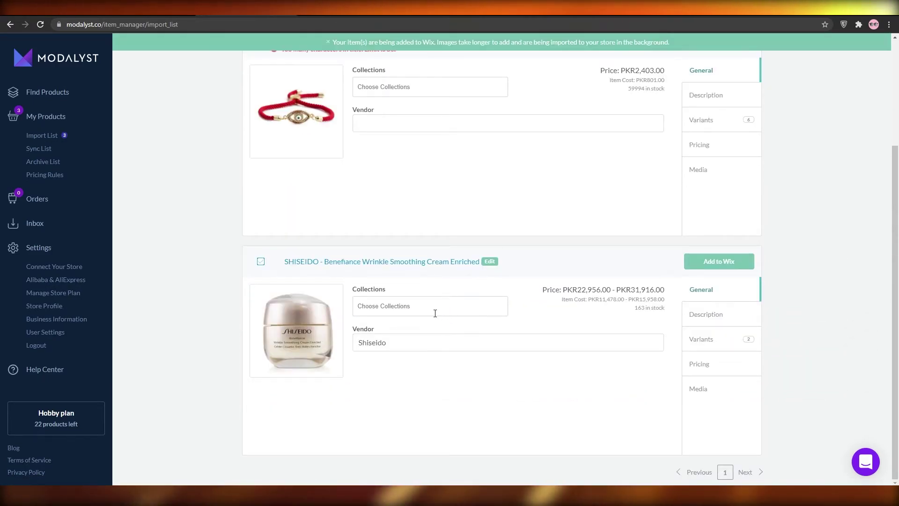
{"action": "scroll", "coordinate": [689, 341], "scroll_direction": "up", "scroll_amount": 3}
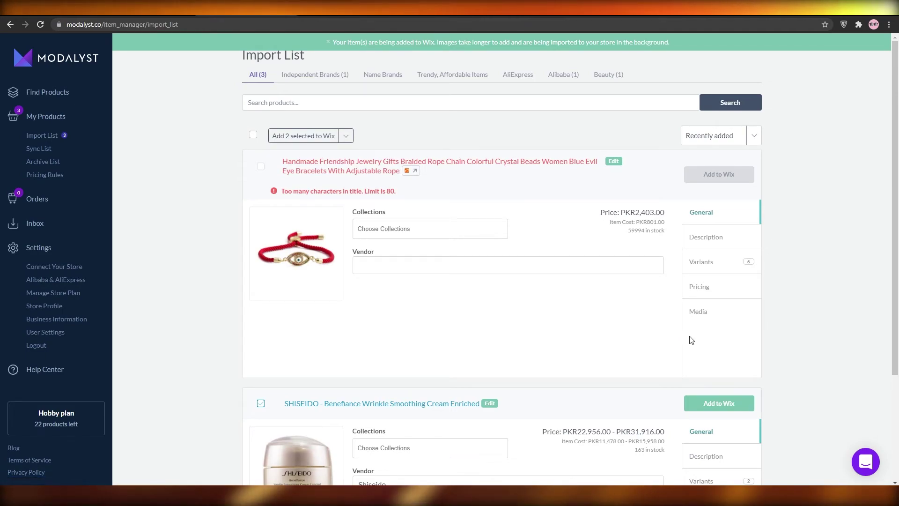
{"action": "left_click", "coordinate": [311, 143]}
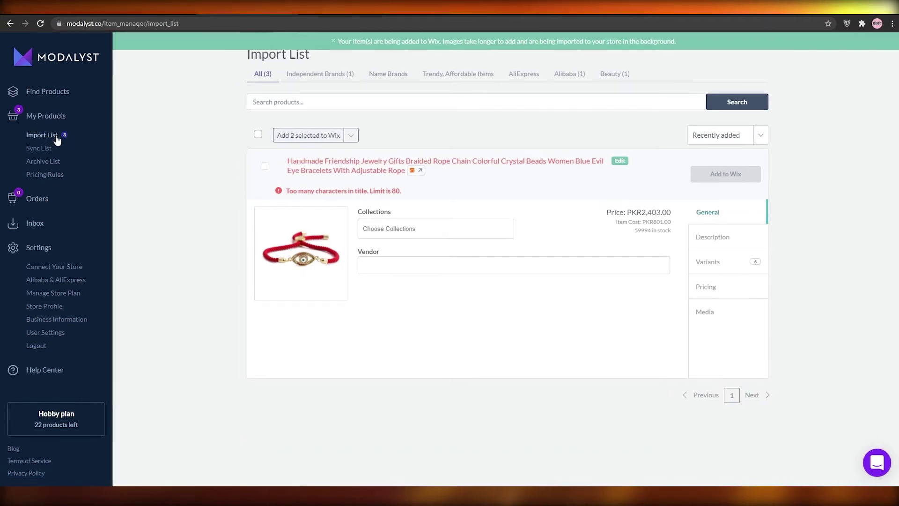
Check the live dropshipper 101 Shop via Connect Your Store, then return to Modalyst.
{"action": "left_click", "coordinate": [67, 271]}
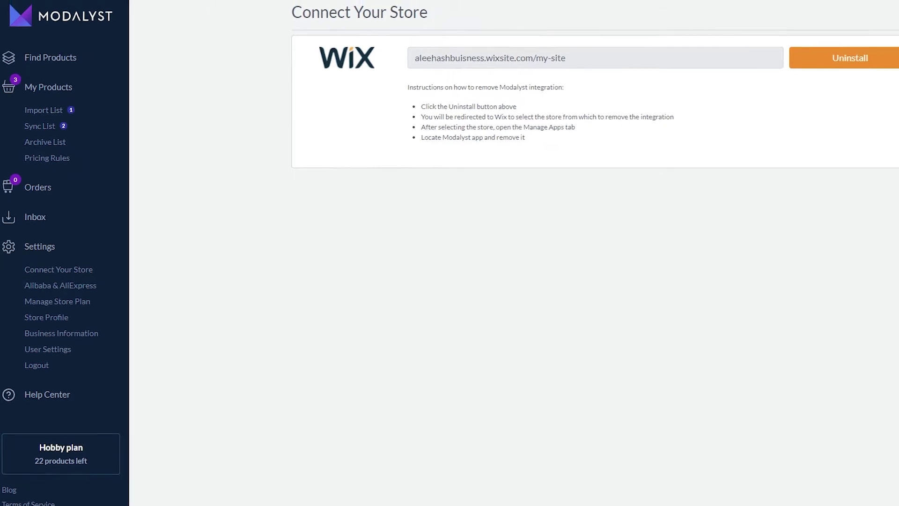
{"action": "left_click", "coordinate": [154, 0]}
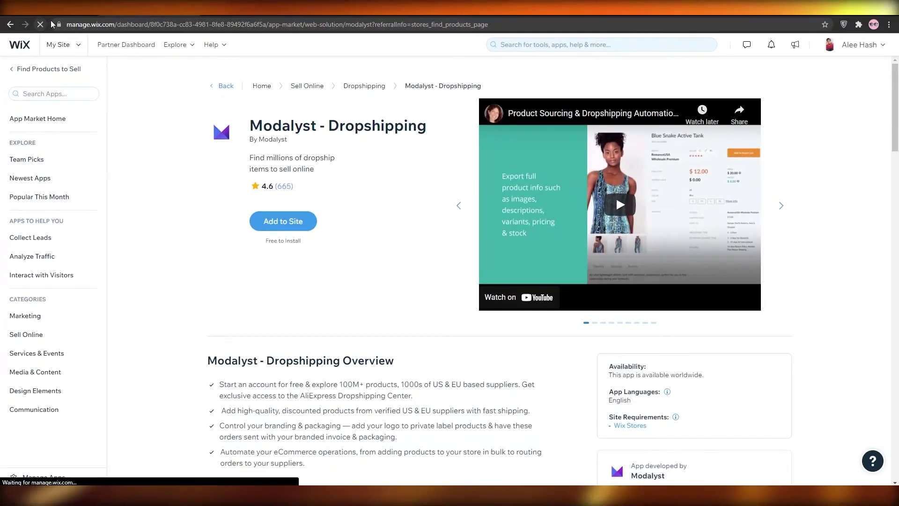
{"action": "left_click", "coordinate": [41, 18]}
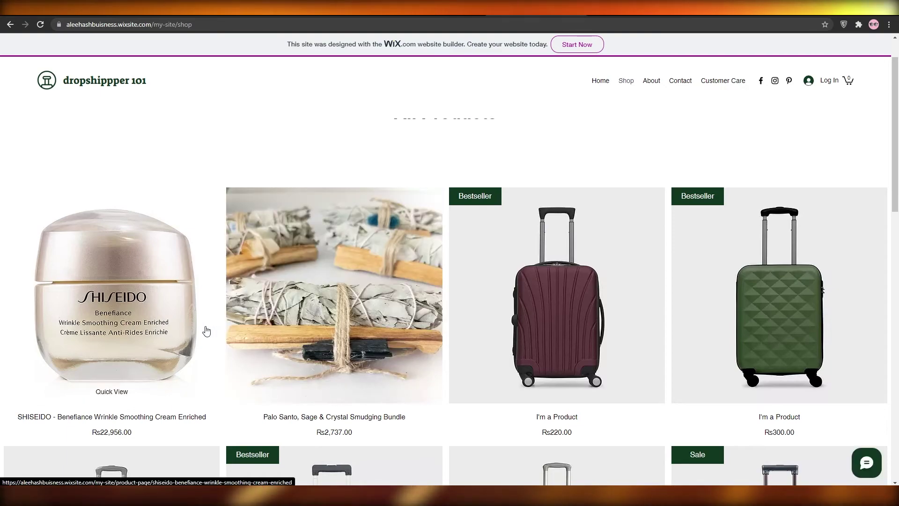
{"action": "scroll", "coordinate": [206, 331], "scroll_direction": "down", "scroll_amount": 1}
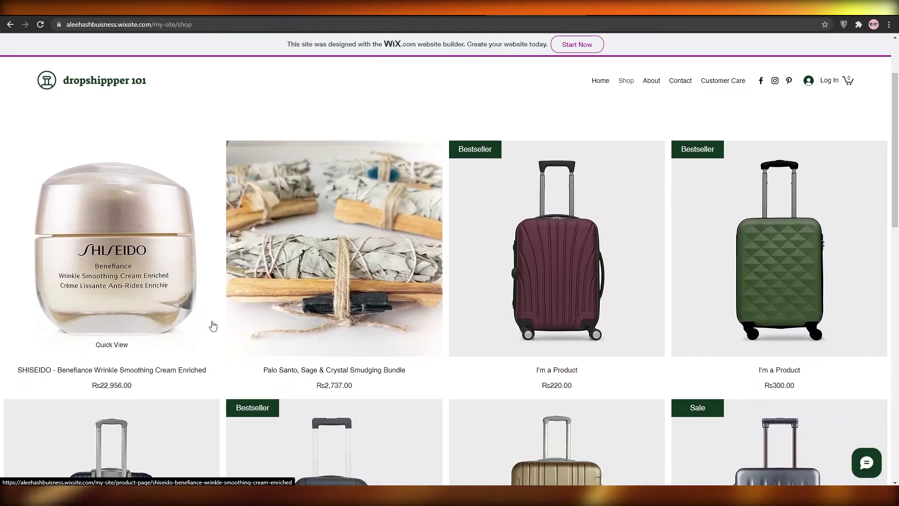
{"action": "key", "text": "ctrl+Tab"}
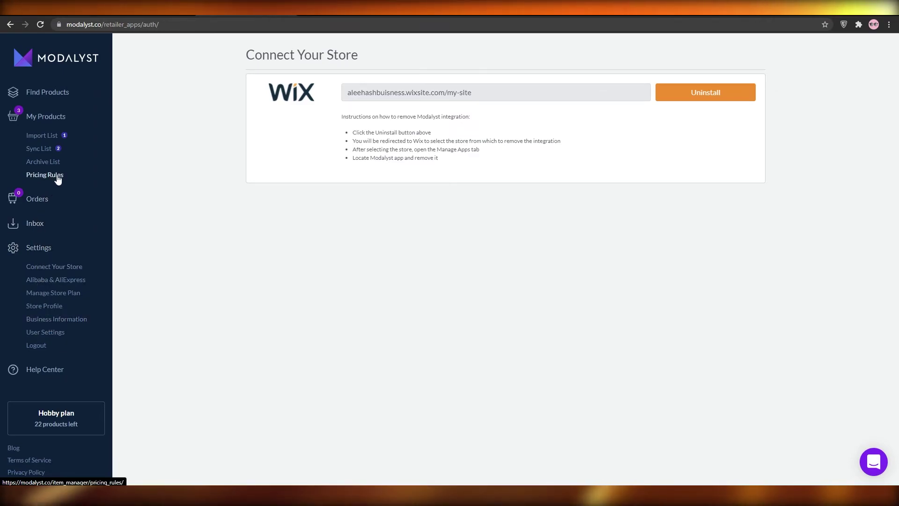
Try Added Markup in Pricing Rules, revert to the 1.67 Multiplied Markup, then open Store Profile.
{"action": "left_click", "coordinate": [57, 177]}
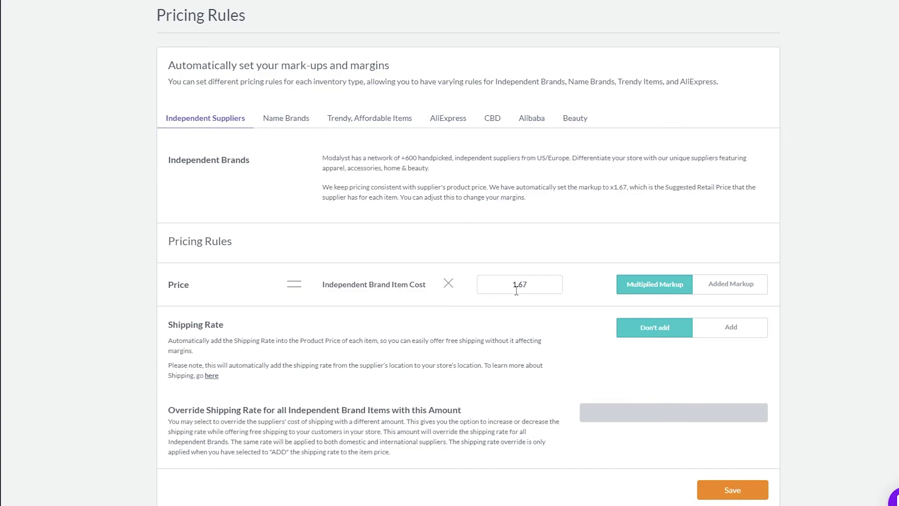
{"action": "left_click", "coordinate": [731, 284]}
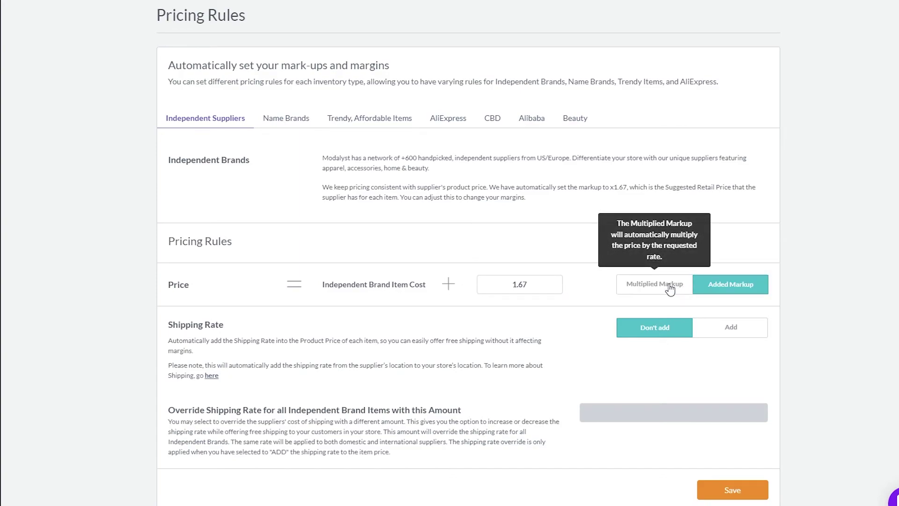
{"action": "left_click", "coordinate": [671, 288]}
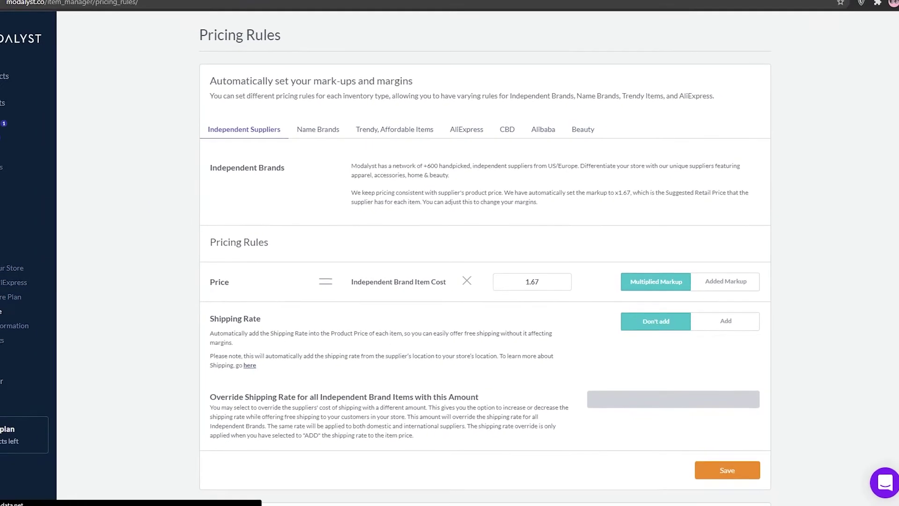
{"action": "left_click", "coordinate": [49, 308]}
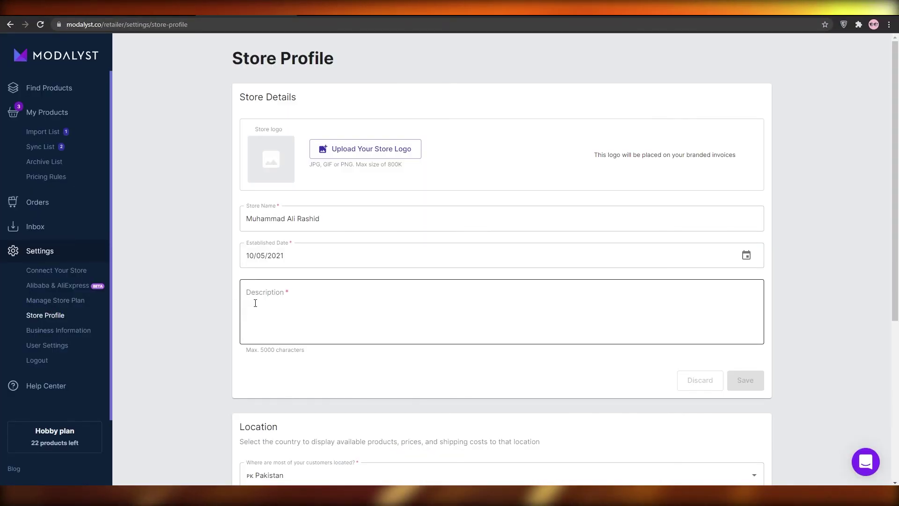
Look over the store details, customer location and social media fields, then open Manage Store Plan.
{"action": "scroll", "coordinate": [248, 302], "scroll_direction": "down", "scroll_amount": 5}
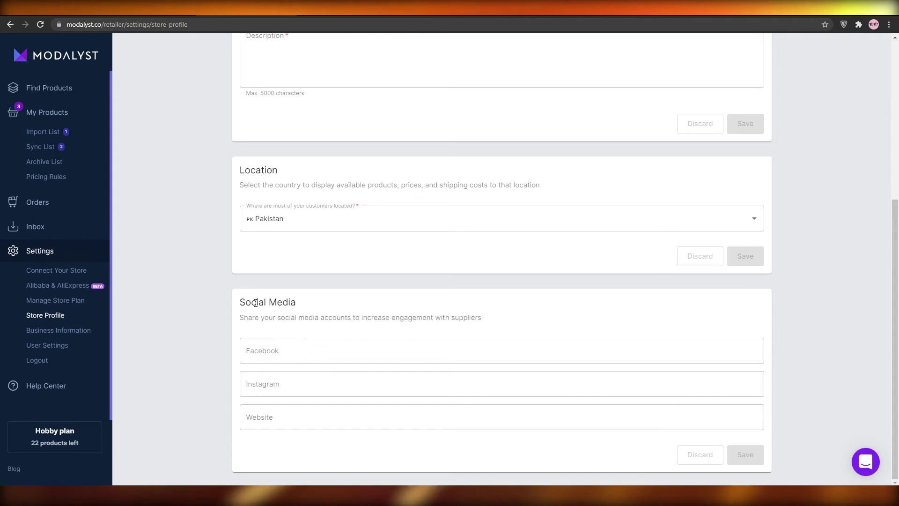
{"action": "scroll", "coordinate": [56, 402], "scroll_direction": "up", "scroll_amount": 5}
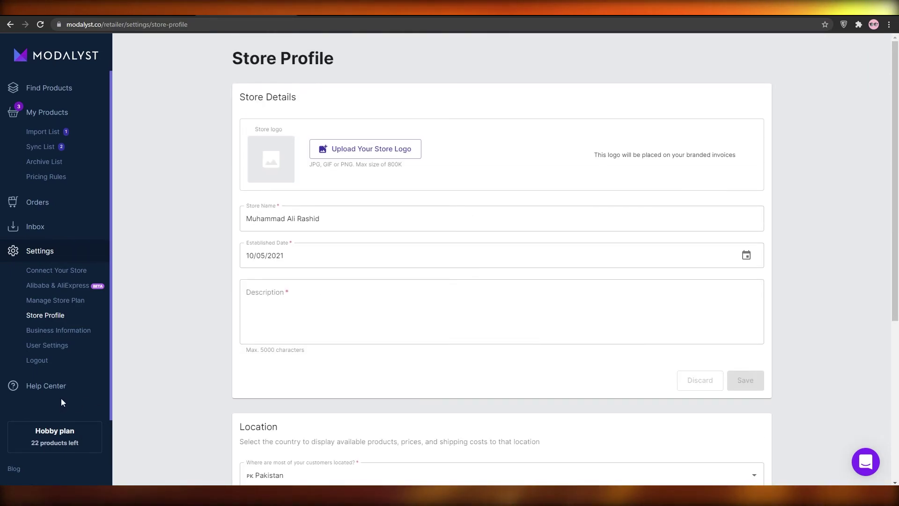
{"action": "scroll", "coordinate": [209, 396], "scroll_direction": "down", "scroll_amount": 5}
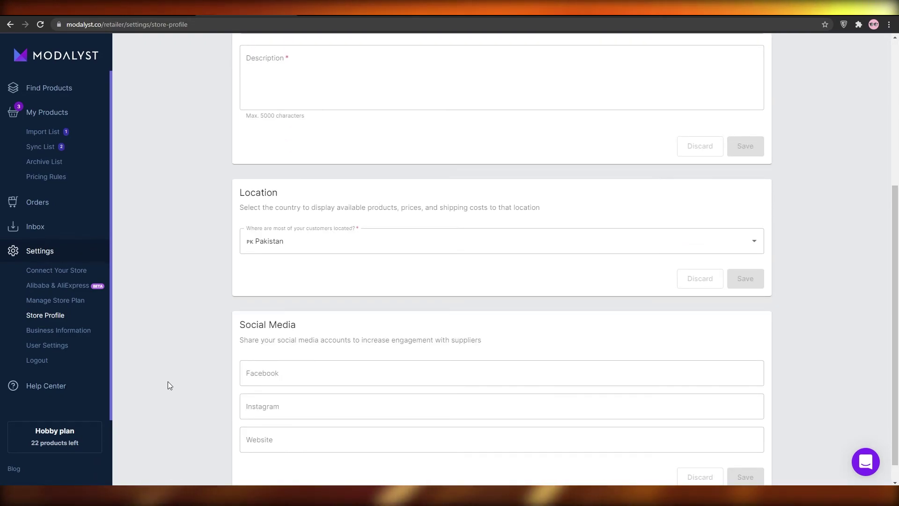
{"action": "left_click", "coordinate": [73, 438]}
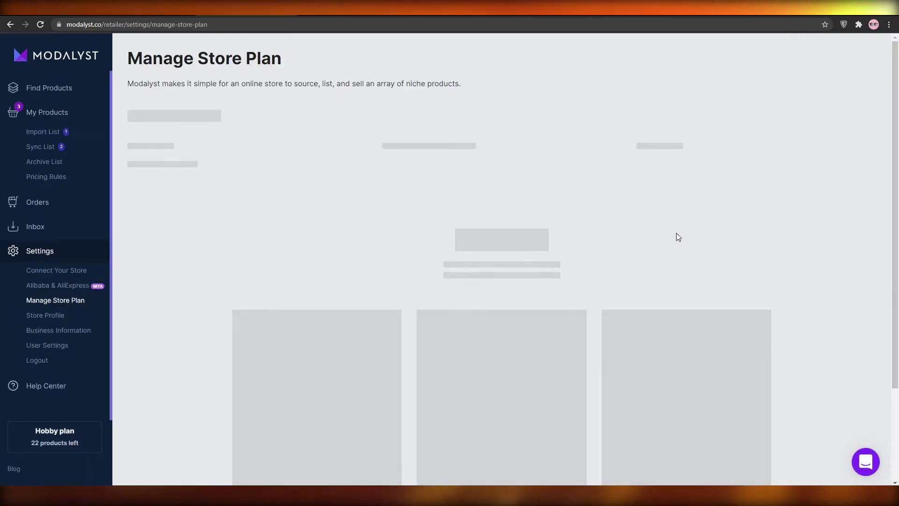
{"action": "scroll", "coordinate": [677, 232], "scroll_direction": "down", "scroll_amount": 4}
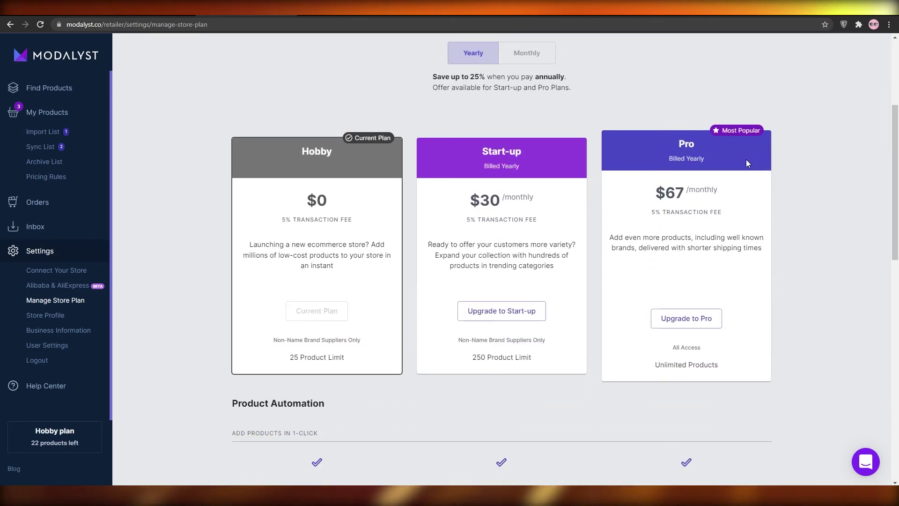
{"action": "scroll", "coordinate": [744, 161], "scroll_direction": "down", "scroll_amount": 1}
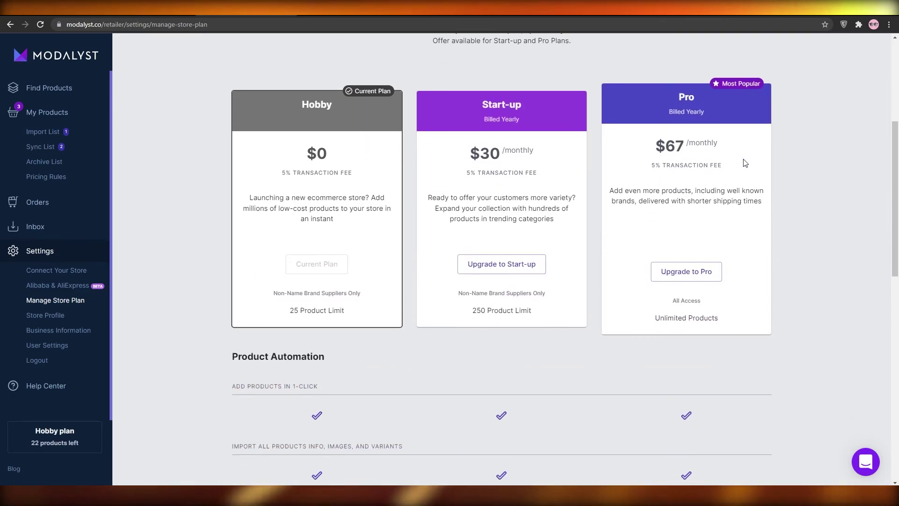
{"action": "scroll", "coordinate": [745, 161], "scroll_direction": "down", "scroll_amount": 5}
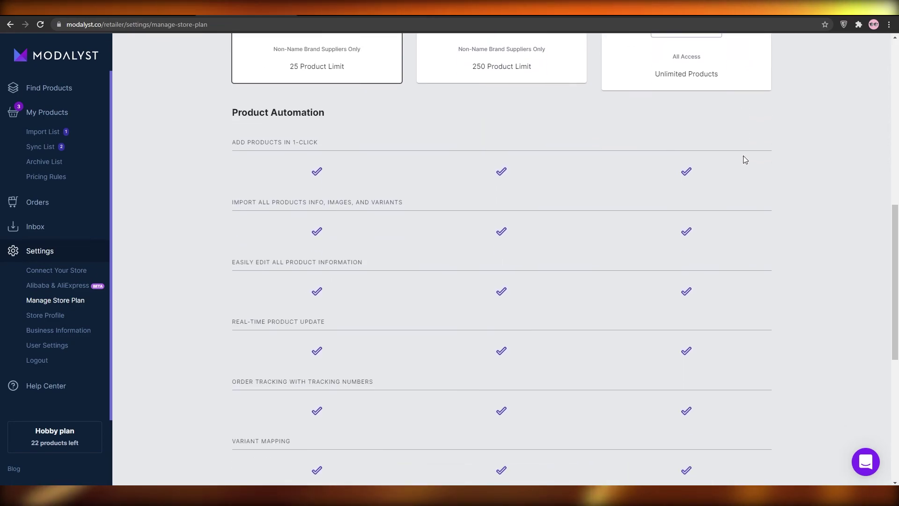
{"action": "scroll", "coordinate": [744, 159], "scroll_direction": "down", "scroll_amount": 7}
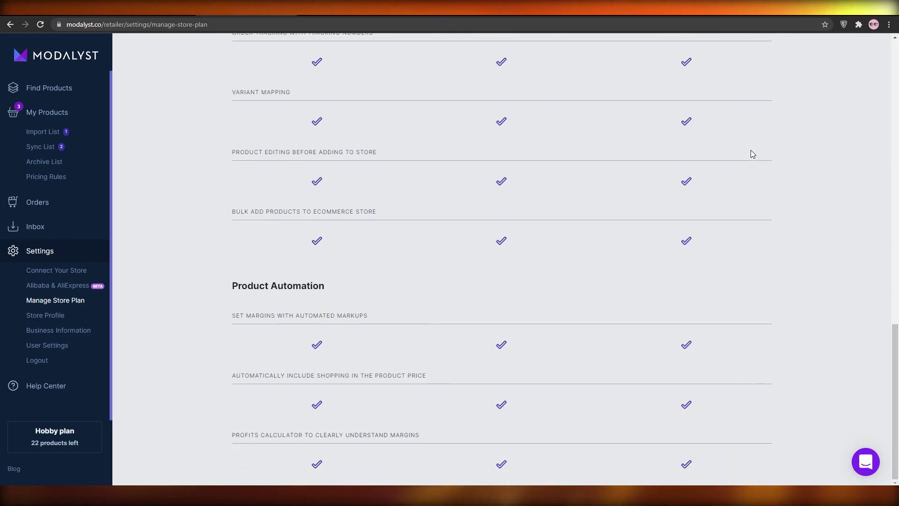
{"action": "scroll", "coordinate": [491, 257], "scroll_direction": "up", "scroll_amount": 8}
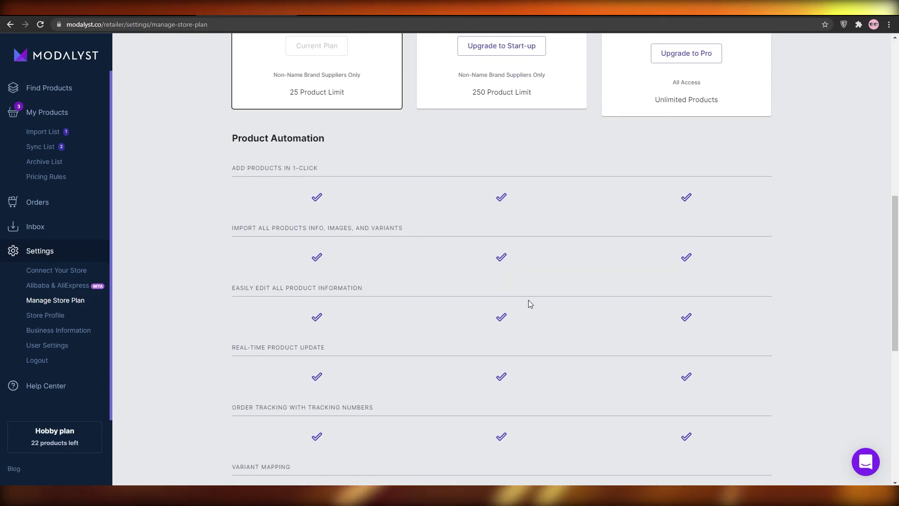